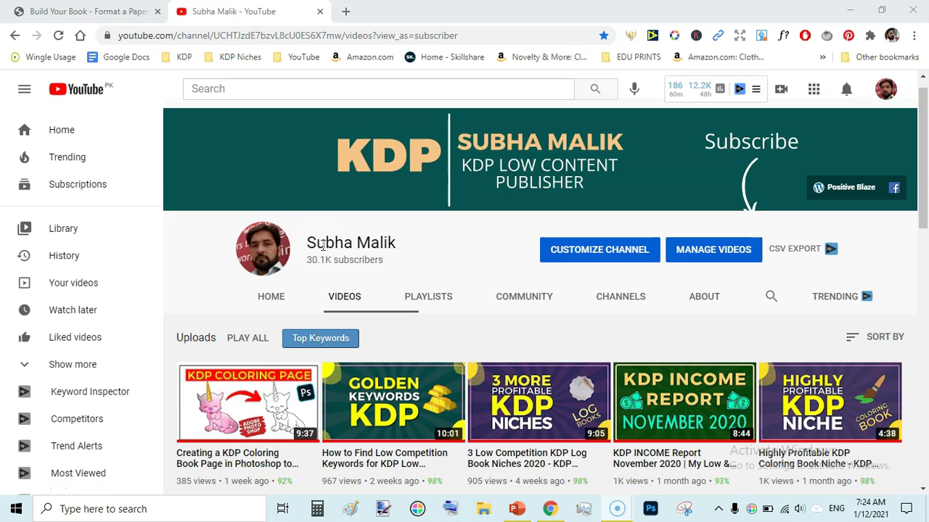
Open the KDP guide on formatting a paperback manuscript and review its introduction and its trim size and margins section
left_click(125, 11)
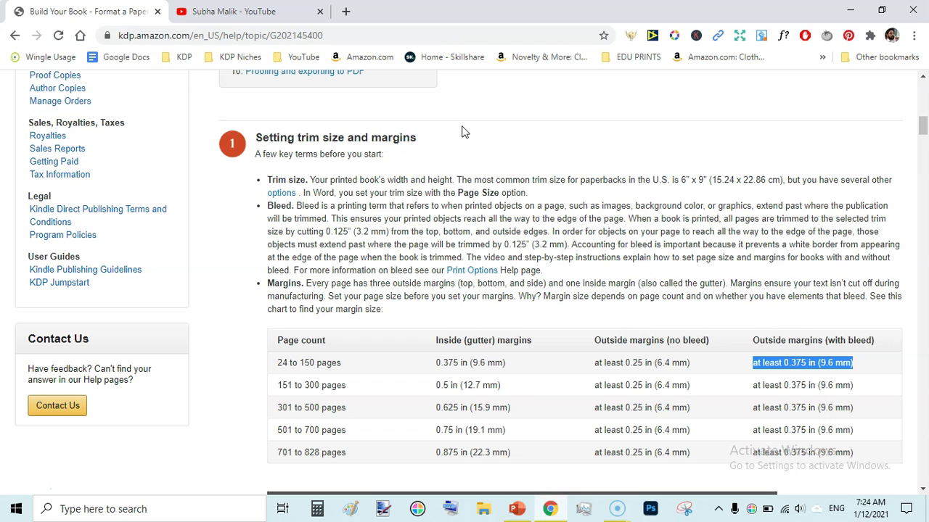
left_click_drag(922, 127, 920, 98)
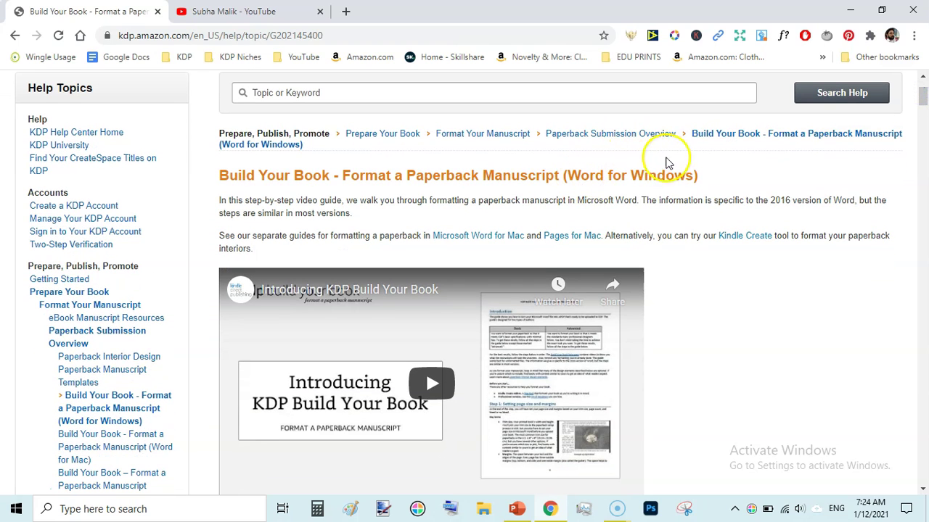
left_click_drag(923, 90, 923, 122)
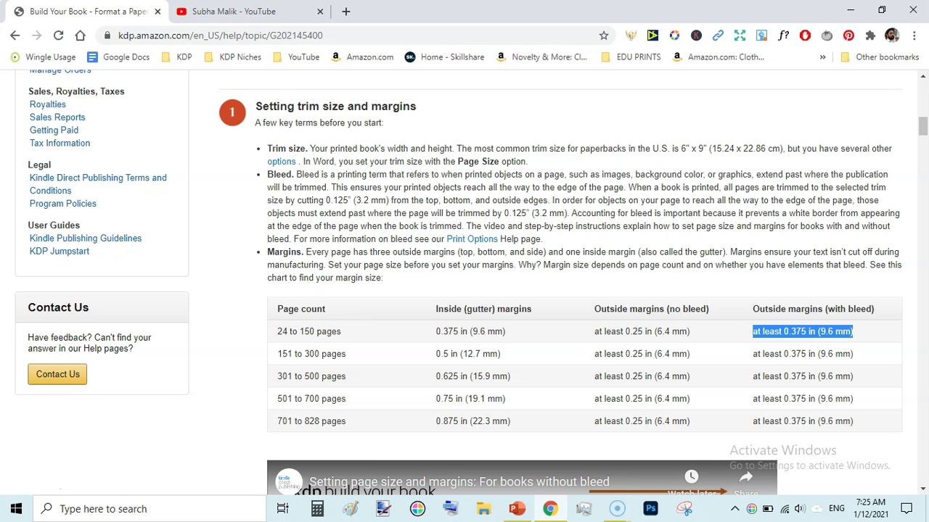
Look over the YouTube channel page and its list of uploaded videos
left_click(234, 11)
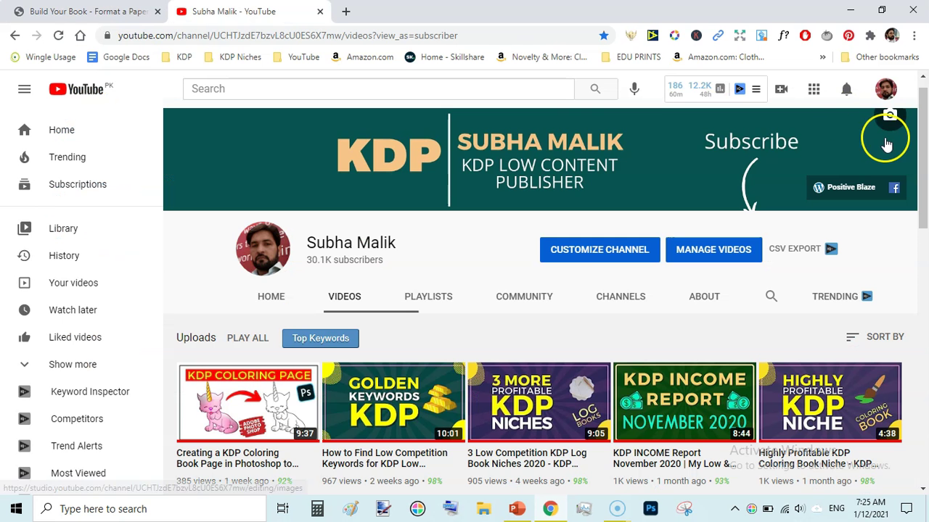
left_click_drag(924, 117, 925, 142)
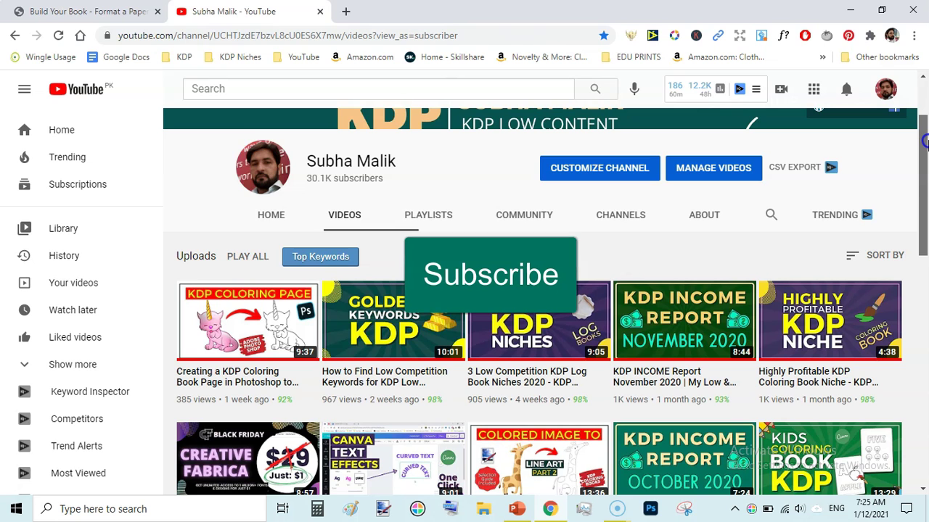
left_click_drag(925, 143, 923, 105)
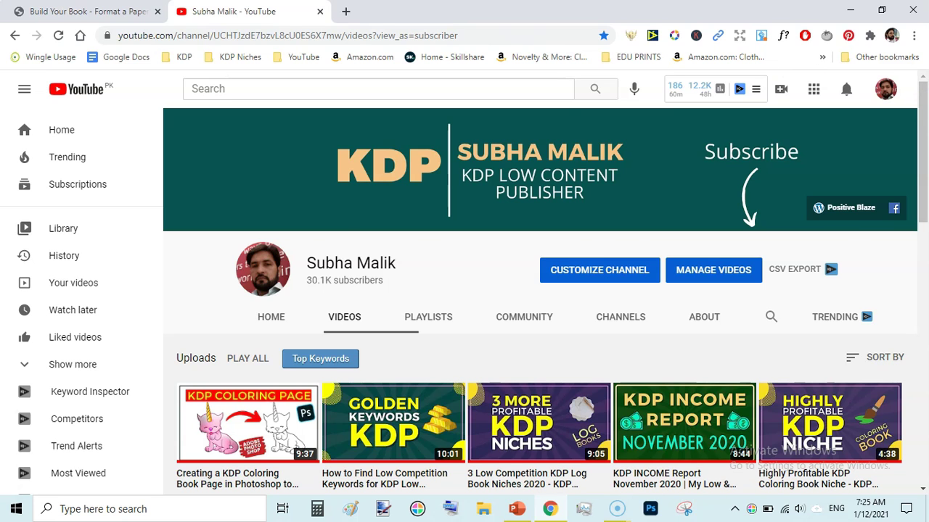
Return to the KDP guide and examine the margin table's inside and outside margin requirements for books of 24 to 150 pages
left_click(87, 11)
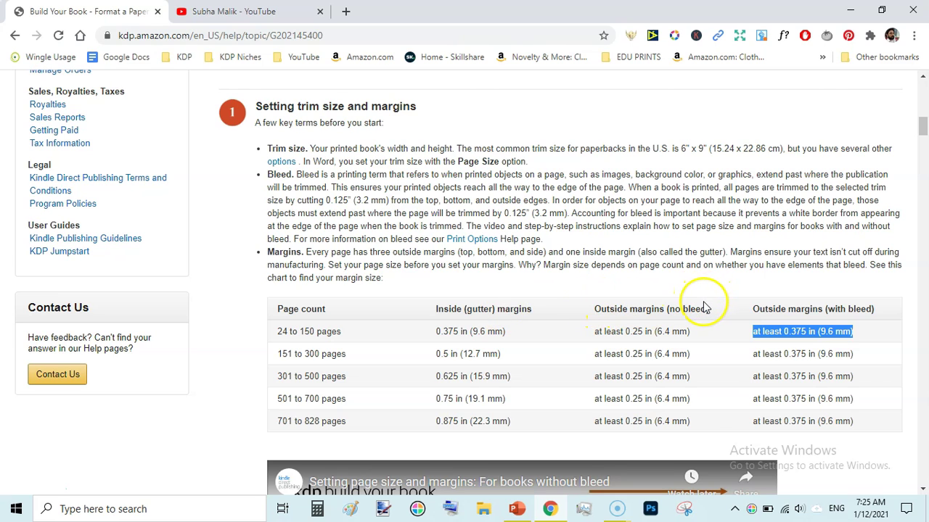
left_click(769, 310)
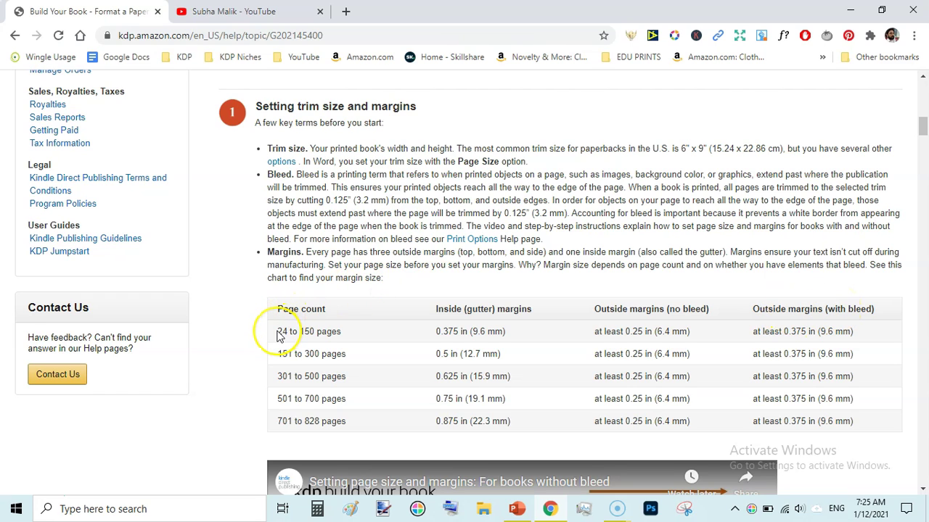
left_click_drag(276, 335, 358, 331)
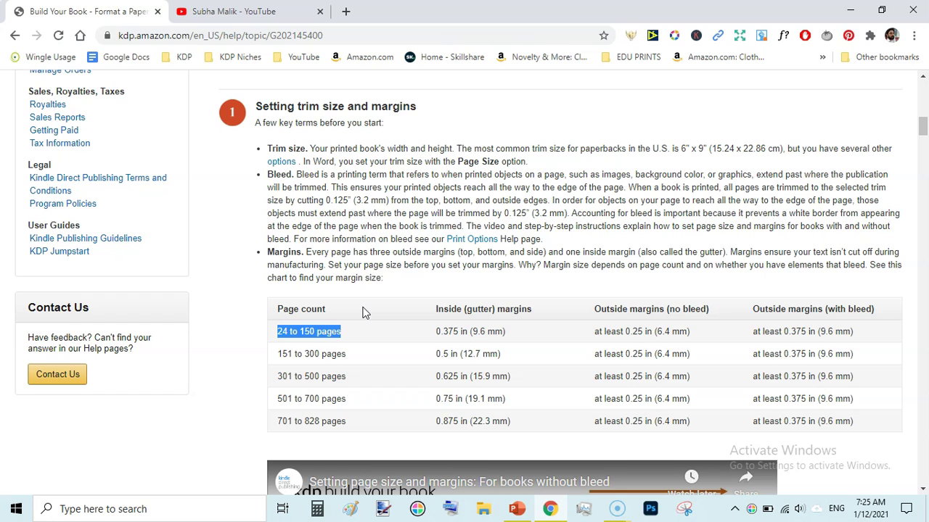
left_click_drag(359, 320, 266, 327)
left_click(278, 332)
left_click_drag(359, 323, 280, 331)
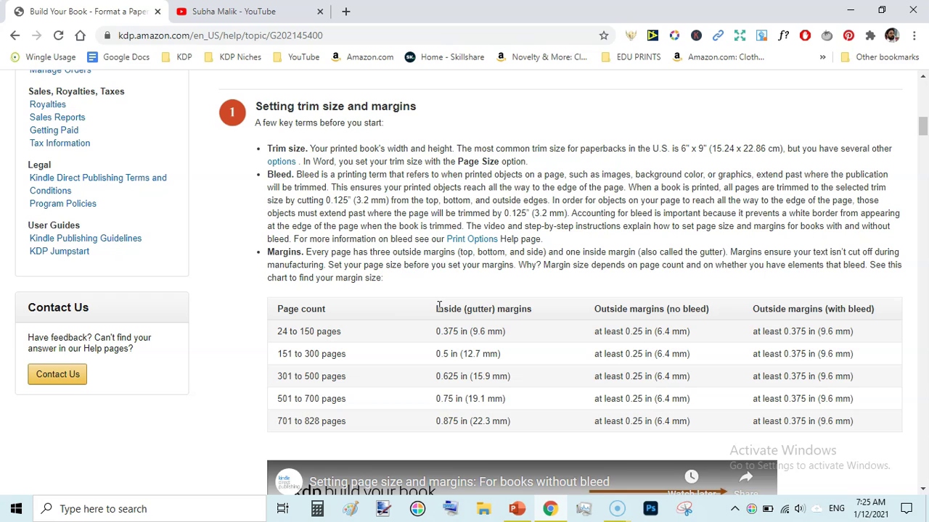
left_click_drag(439, 306, 557, 337)
left_click_drag(612, 315, 592, 313)
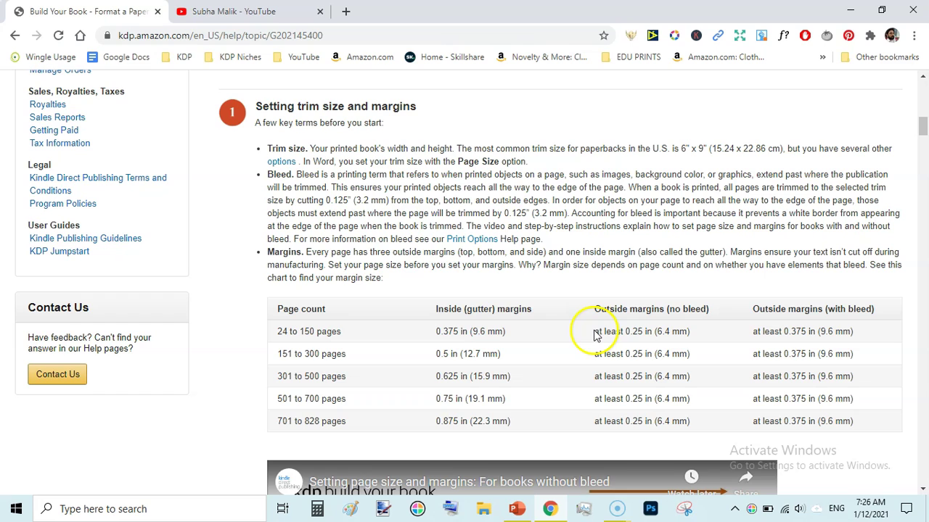
left_click_drag(433, 332, 458, 331)
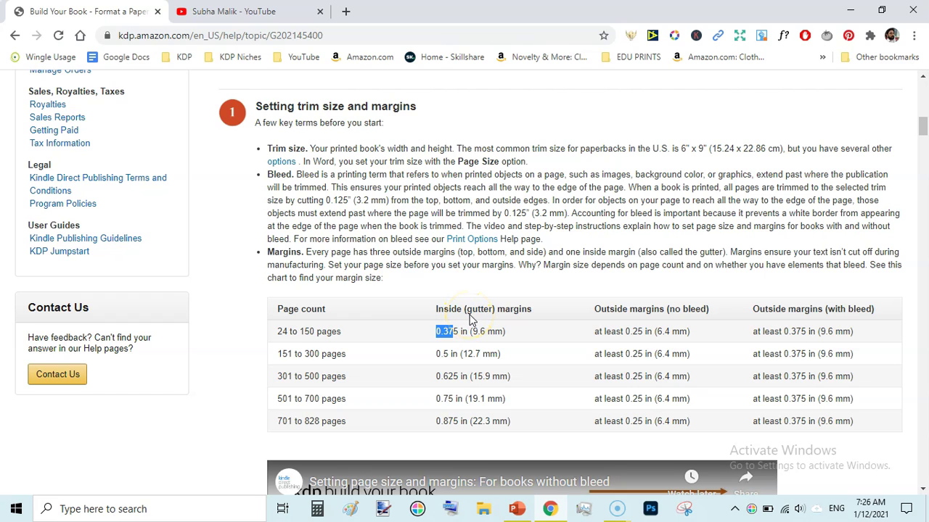
mouse_move(595, 332)
left_mouse_down()
mouse_move(693, 334)
mouse_move(601, 330)
left_mouse_up()
left_click(572, 312)
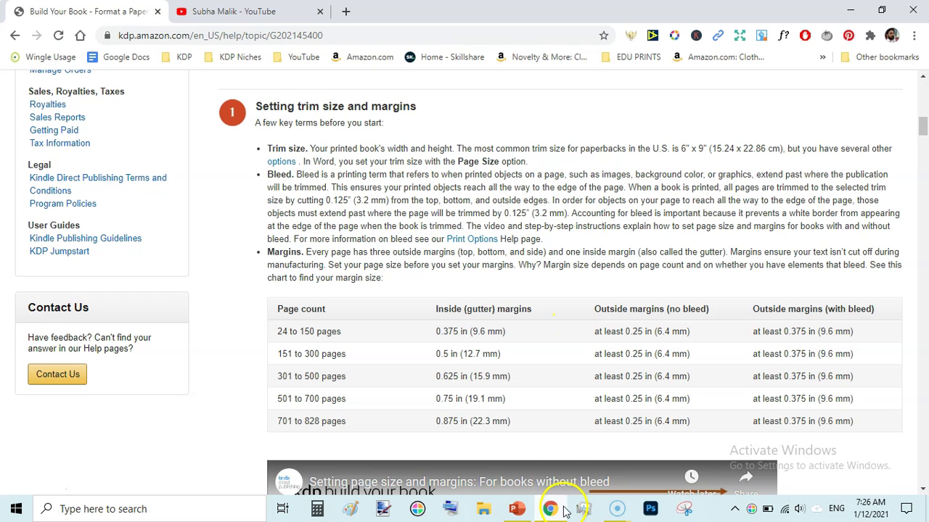
Switch to PowerPoint and set a custom slide width of 8.5 in
left_click(517, 508)
left_click(429, 265)
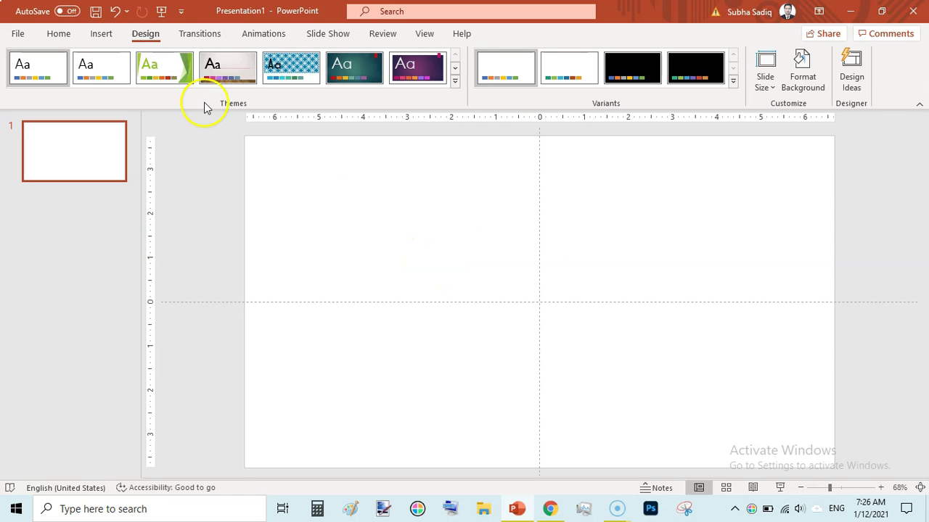
left_click(148, 37)
left_click(761, 81)
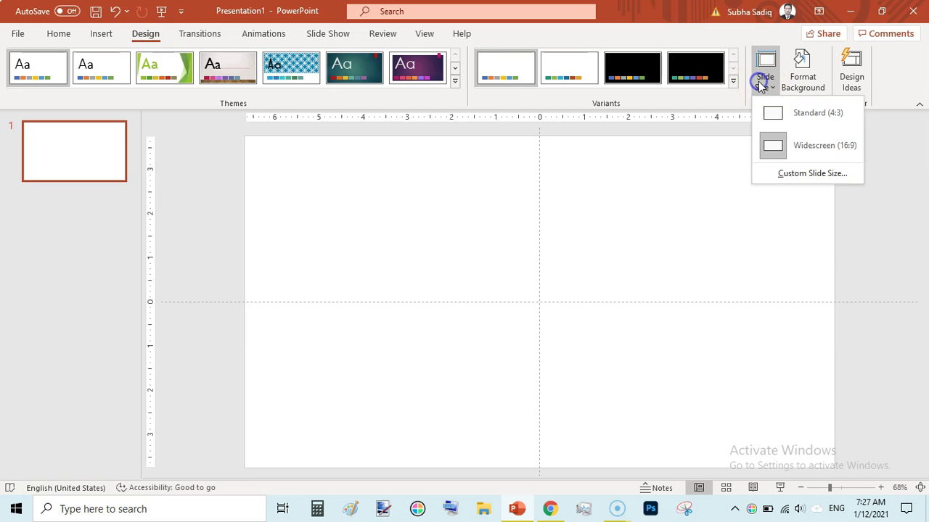
left_click(813, 176)
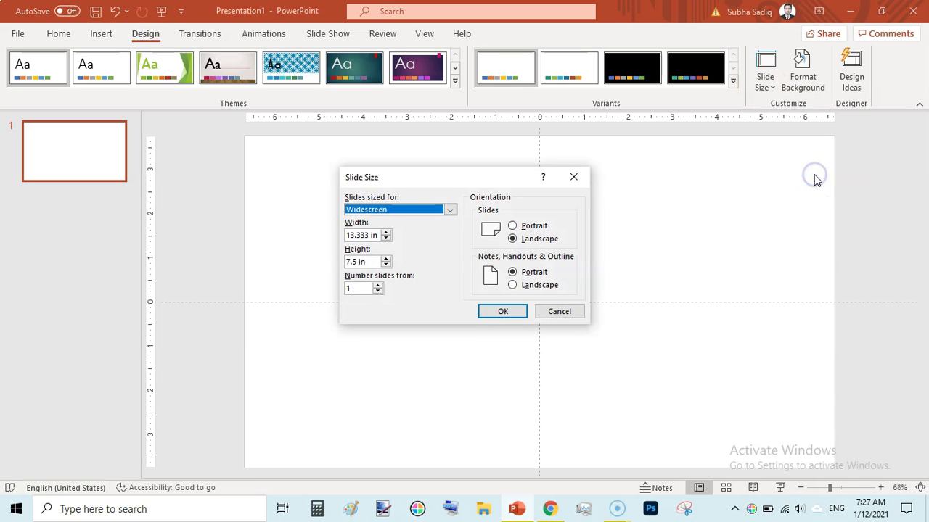
left_click(370, 234)
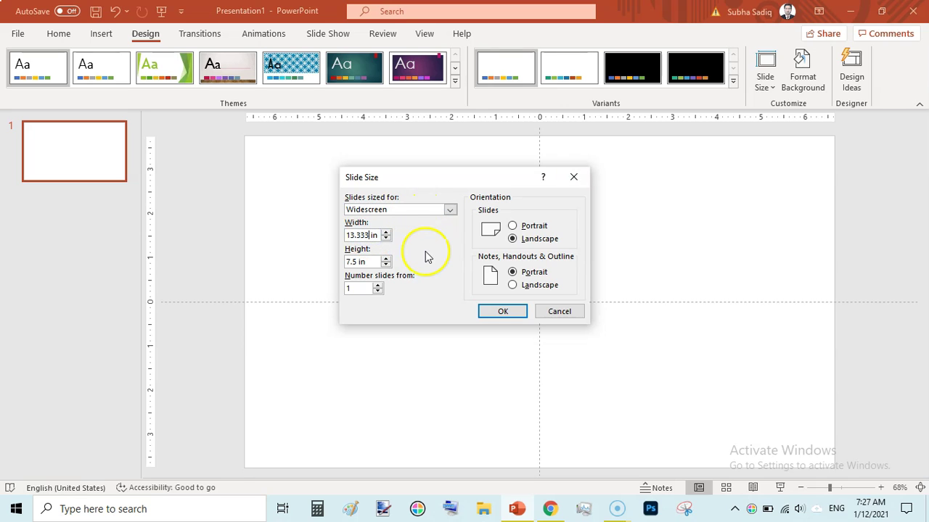
key("BackSpace")
key("BackSpace")
key("BackSpace")
key("BackSpace")
key("BackSpace")
key("BackSpace")
key("BackSpace")
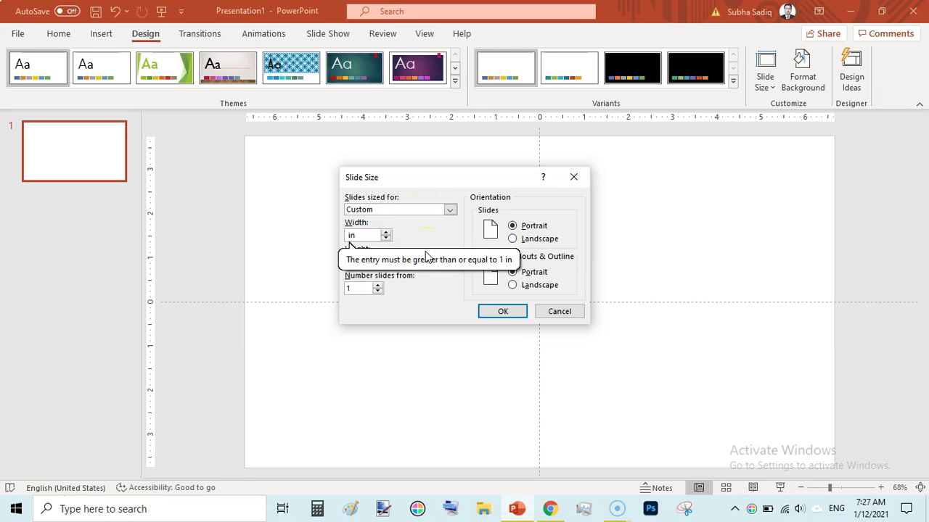
type("8 ")
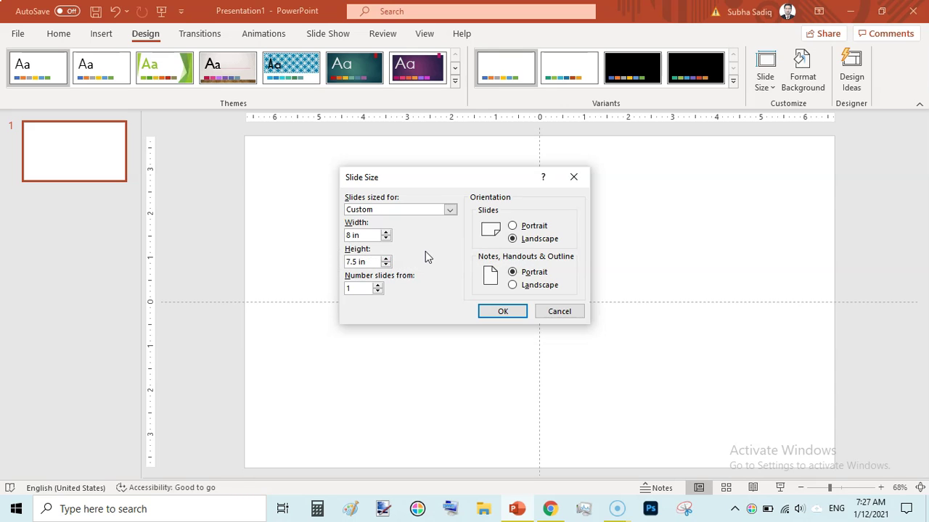
type(".5")
Set the slide height to 11 in and apply the custom slide size to the presentation
left_click(356, 260)
key("BackSpace")
type("11")
left_click(503, 312)
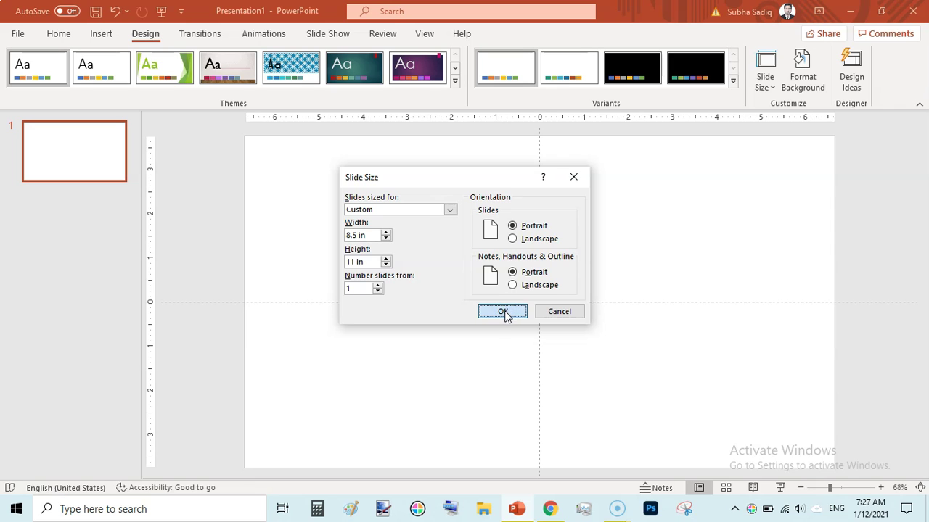
left_click(548, 346)
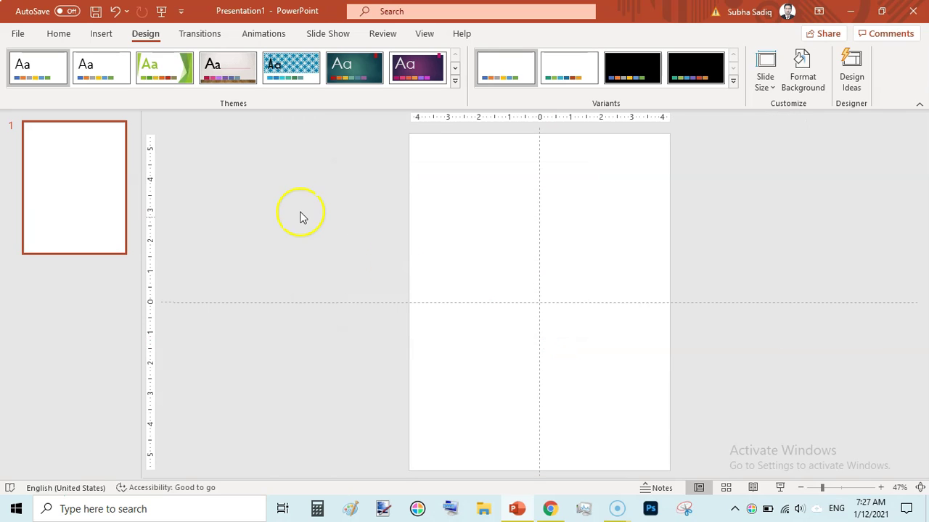
With guides shown, add a second vertical guide about 3.7 inches left of the slide's centre
left_click(60, 34)
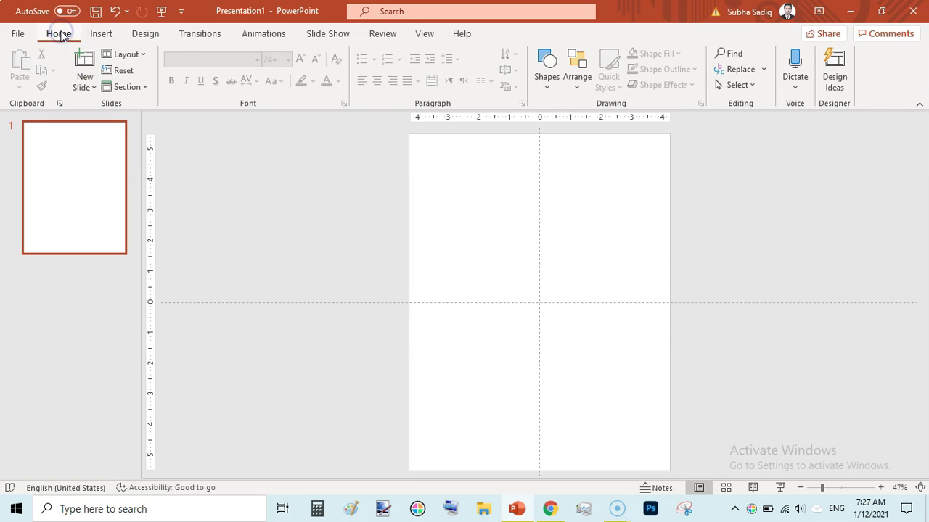
left_click(426, 34)
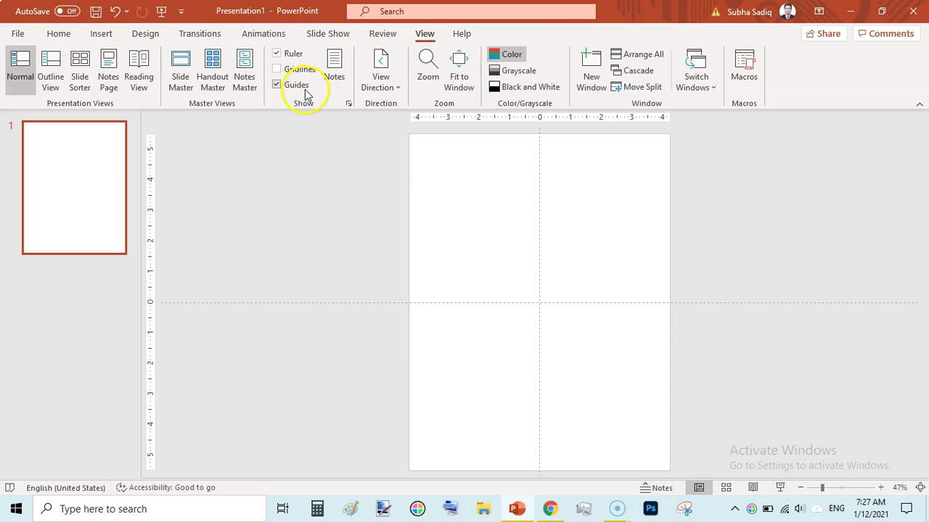
left_click(277, 84)
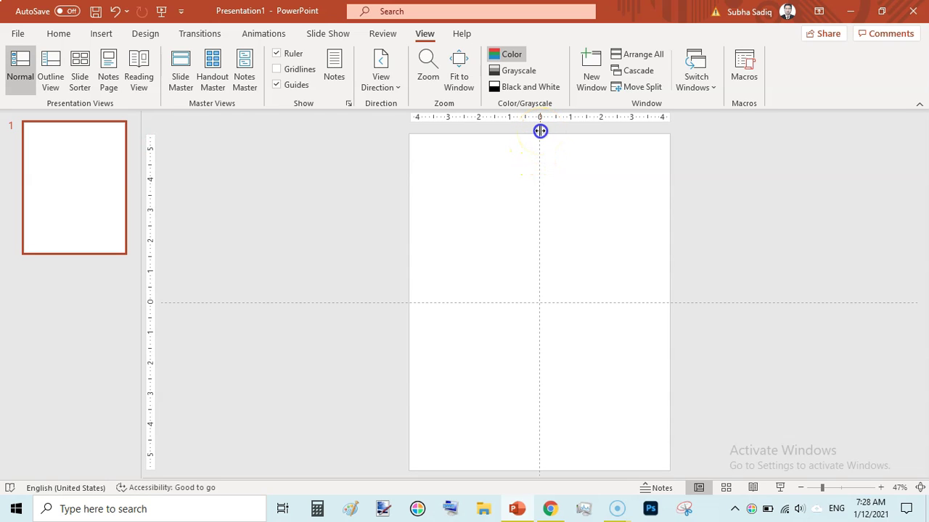
left_click_drag(534, 130, 425, 140)
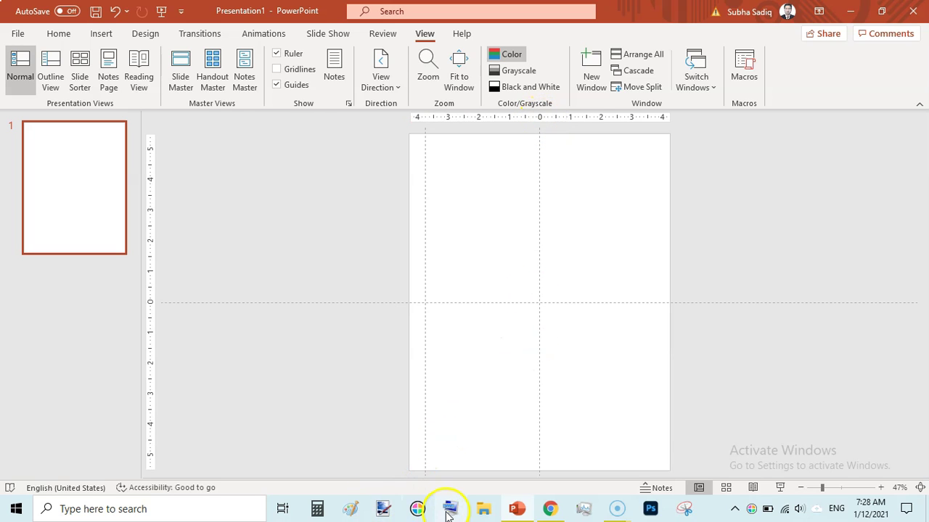
Open the Calculator beside the slide and divide the 8.5 inch page width by 2
left_click(320, 510)
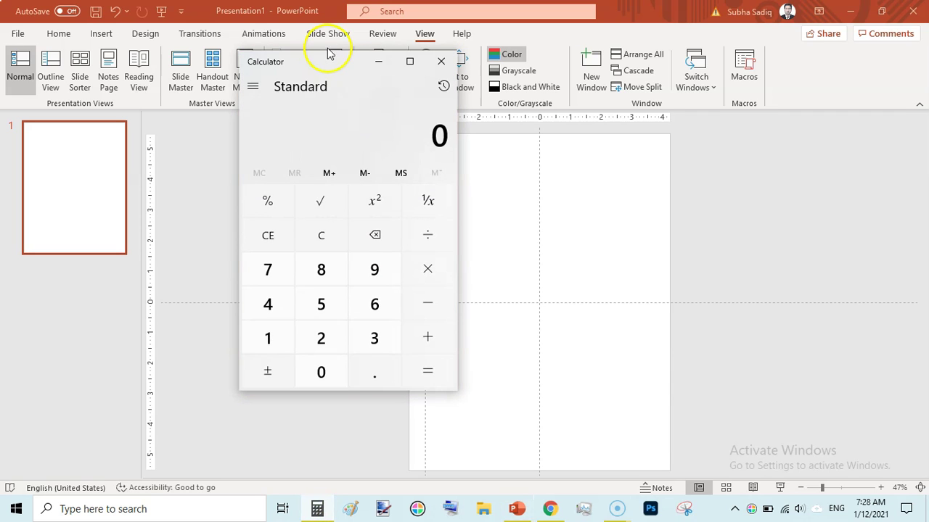
left_click_drag(321, 63, 253, 95)
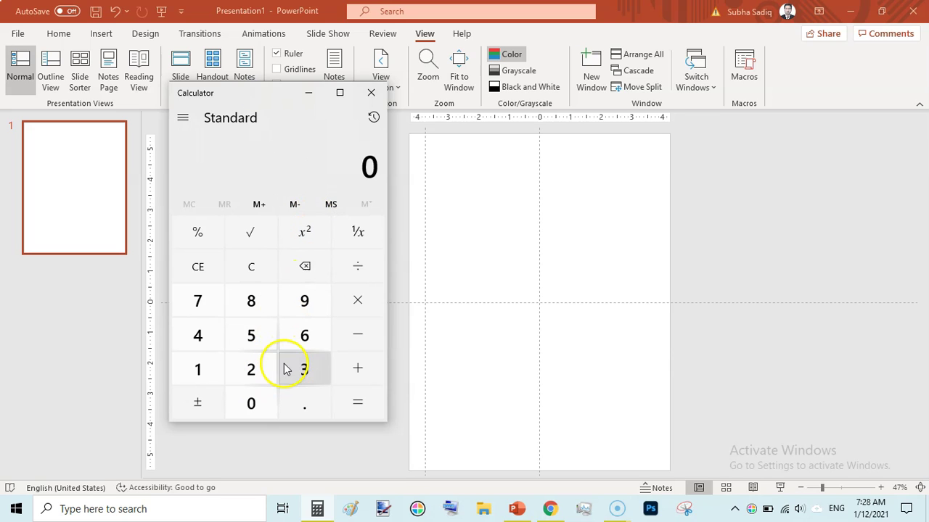
left_click(253, 307)
left_click(299, 407)
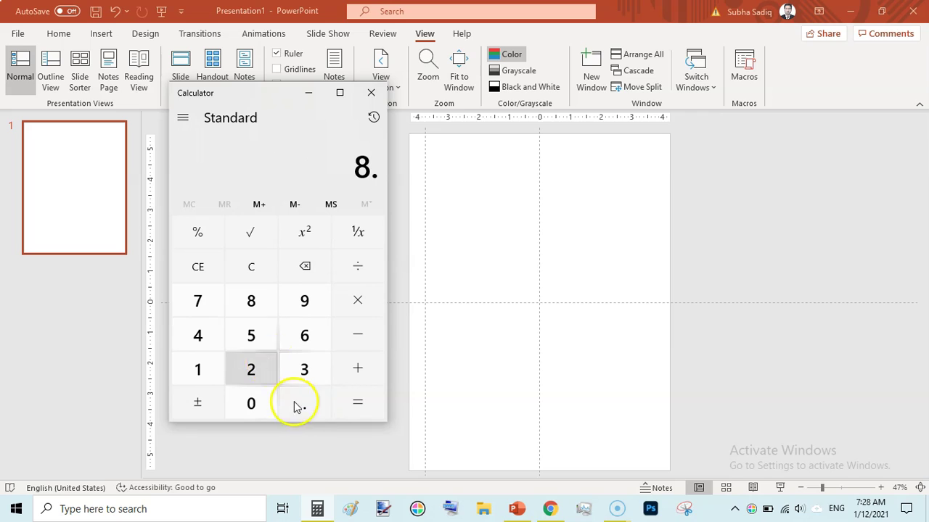
left_click(251, 334)
left_click(355, 270)
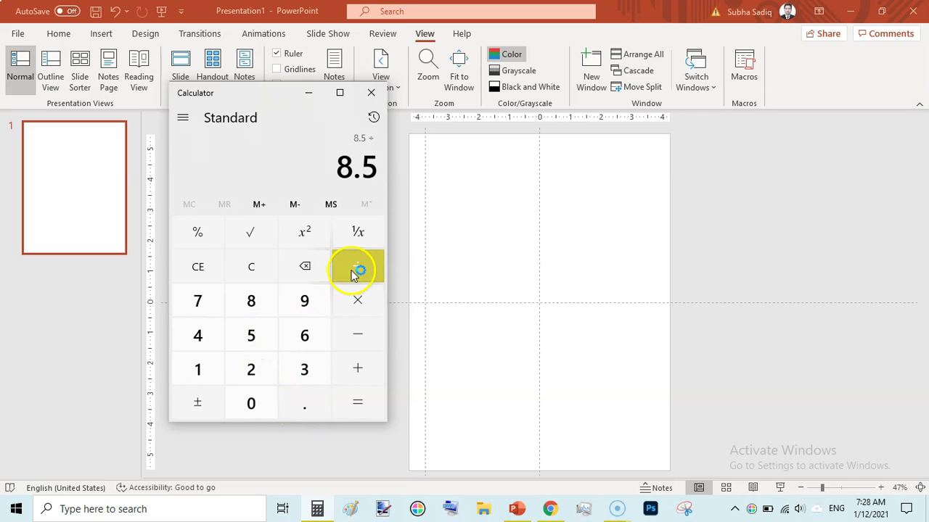
left_click(252, 368)
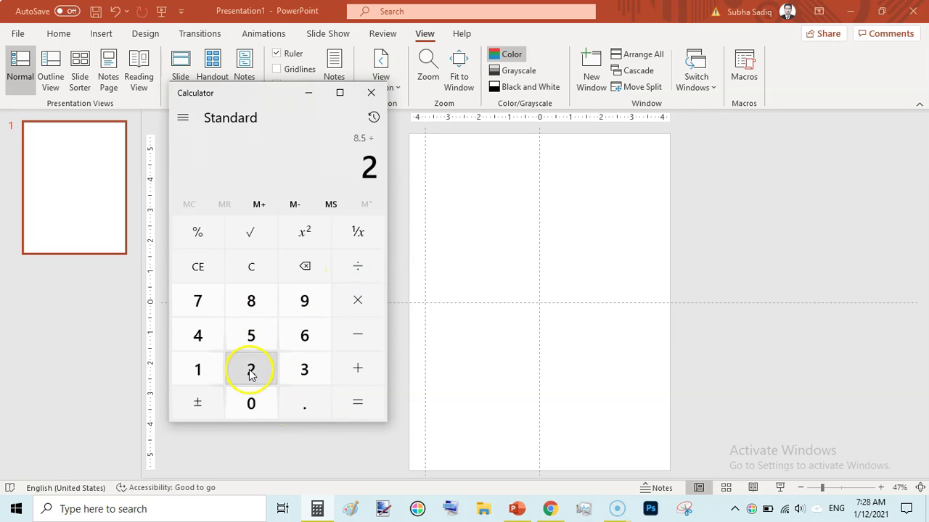
left_click(362, 401)
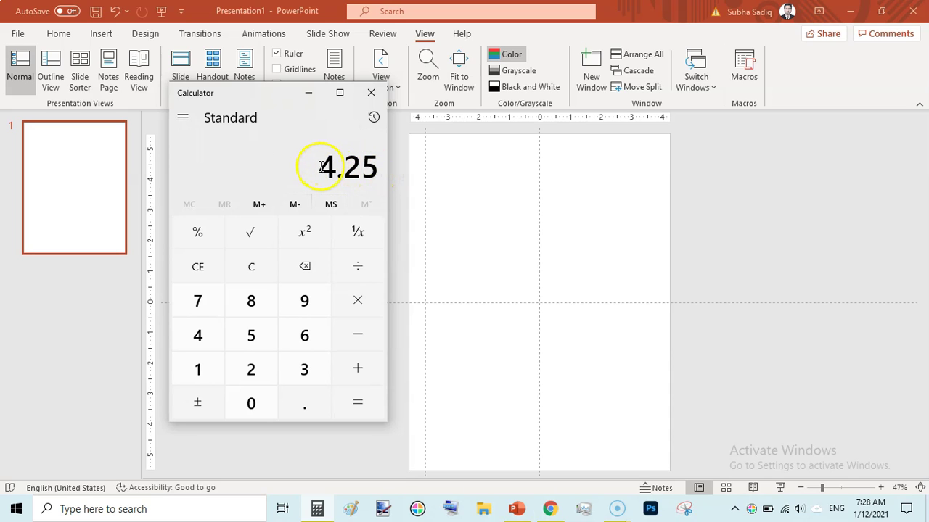
Subtract the 0.375 inch margin from half the page width to work out the guide position
left_click(357, 339)
left_click(301, 404)
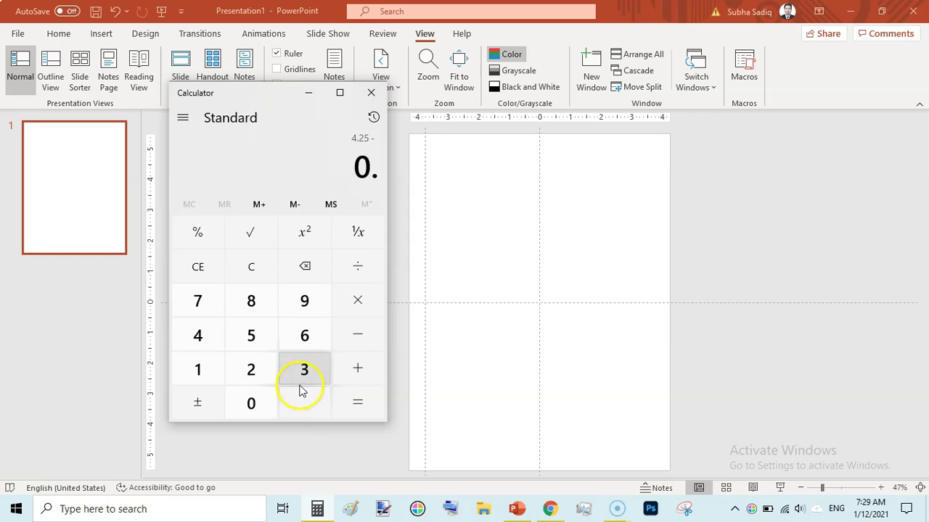
left_click(303, 379)
left_click(199, 304)
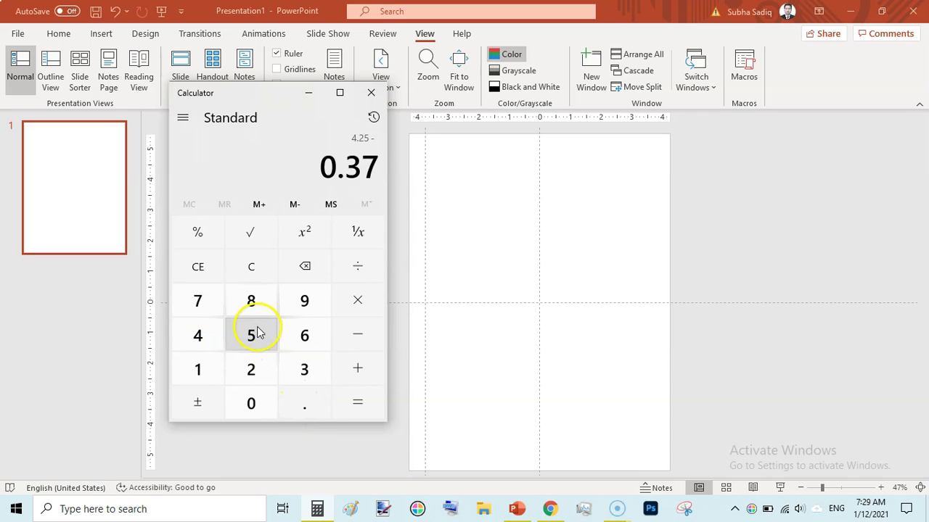
left_click(259, 338)
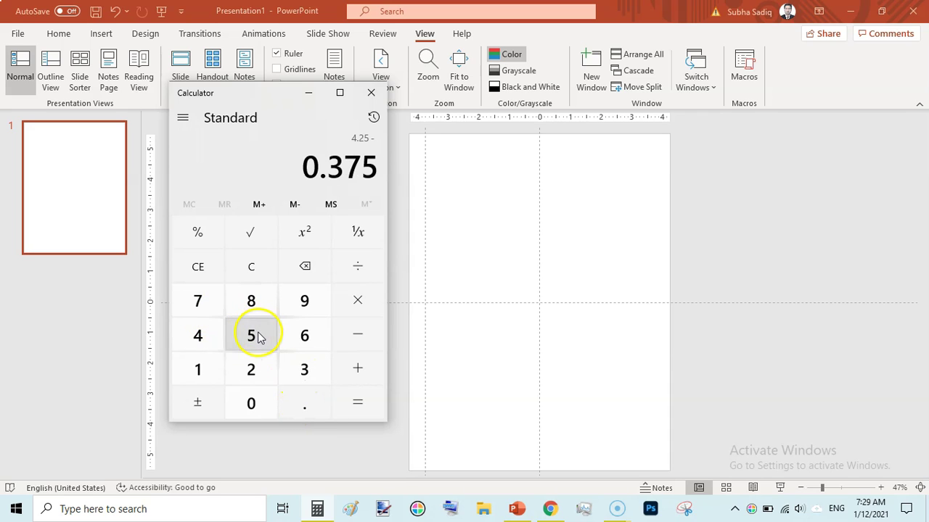
left_click(358, 404)
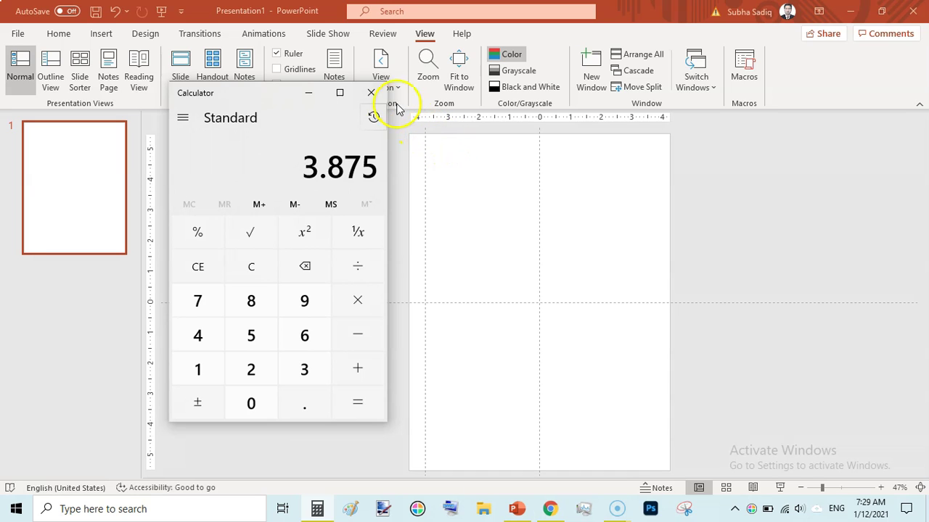
Reposition the left vertical guide about 3.8 inches left of the slide's centre and add another vertical guide 4.00 inches right of centre
left_click(308, 94)
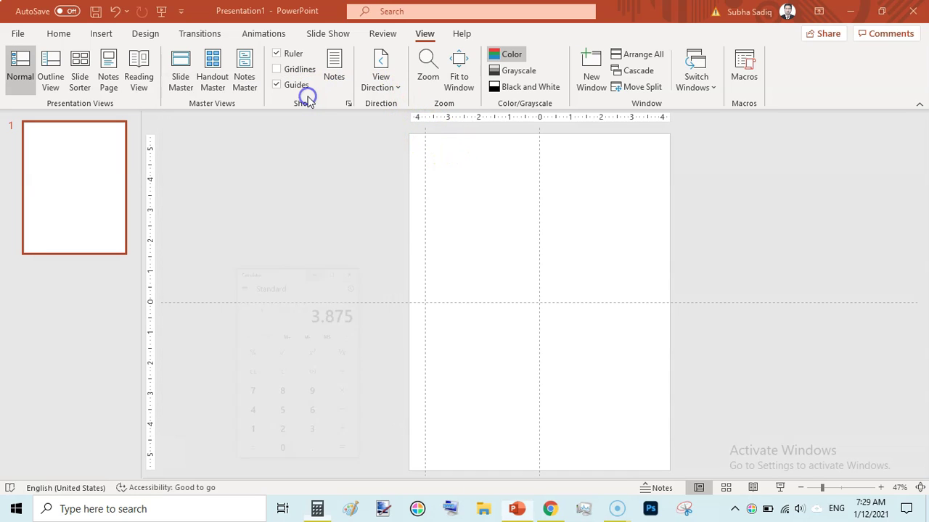
left_click_drag(425, 132, 425, 133)
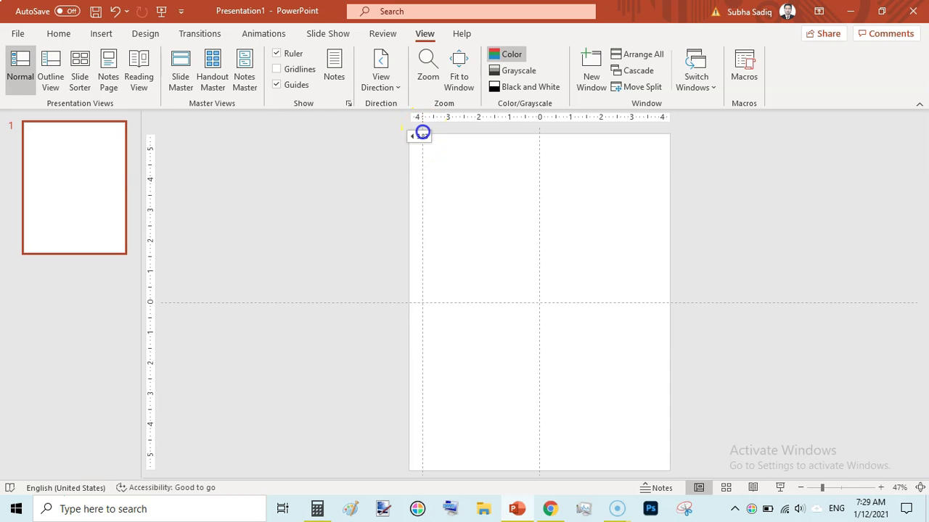
left_click_drag(421, 134, 421, 134)
left_click_drag(424, 134, 423, 133)
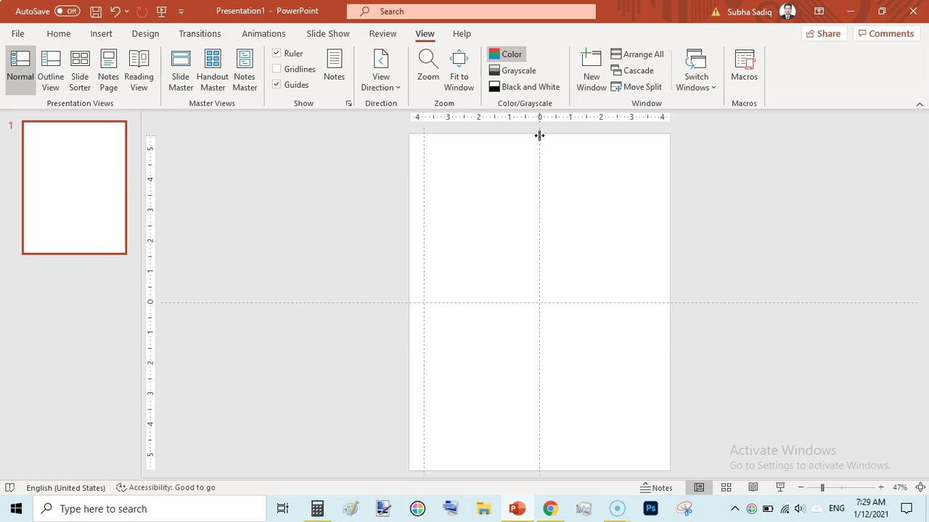
left_click_drag(539, 135, 659, 126)
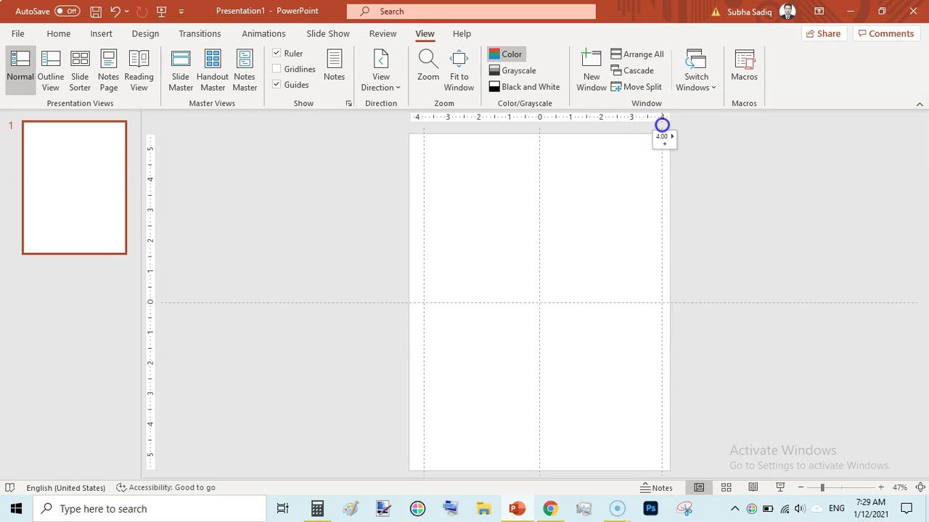
left_click_drag(662, 125, 662, 125)
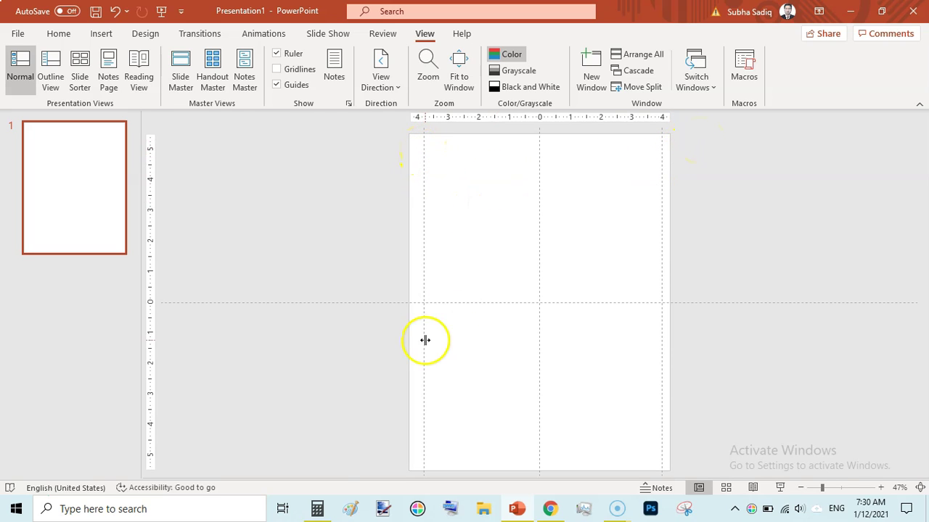
Recheck the Calculator result and fine-tune the left vertical guide to about 3.83 inches from the slide's centre
left_click(317, 508)
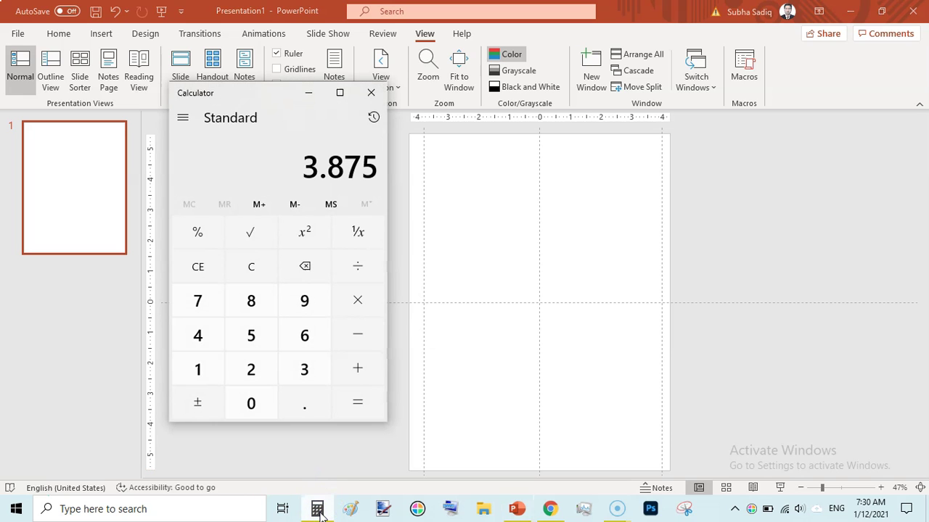
left_click(317, 509)
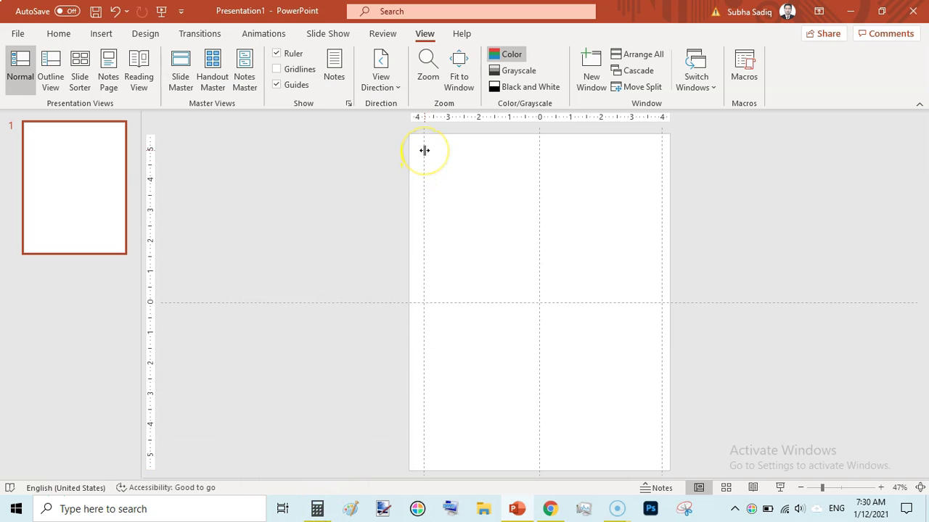
left_click_drag(425, 150, 423, 153)
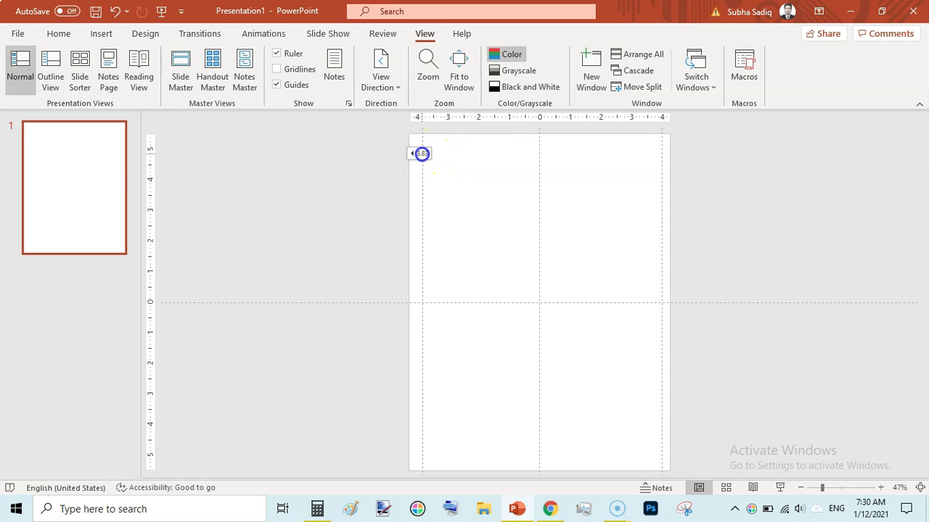
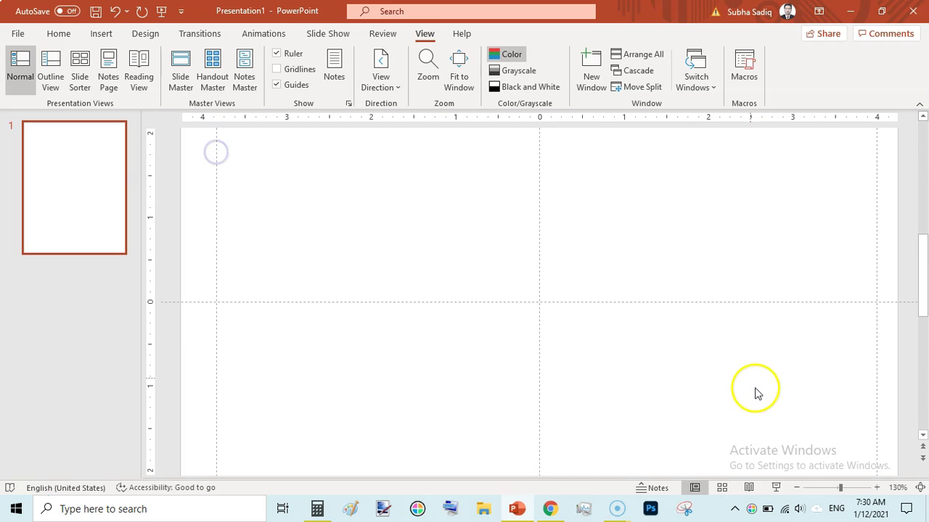
Zoom the slide view out to 40% so the whole page and all its guides can be examined
left_click(796, 489)
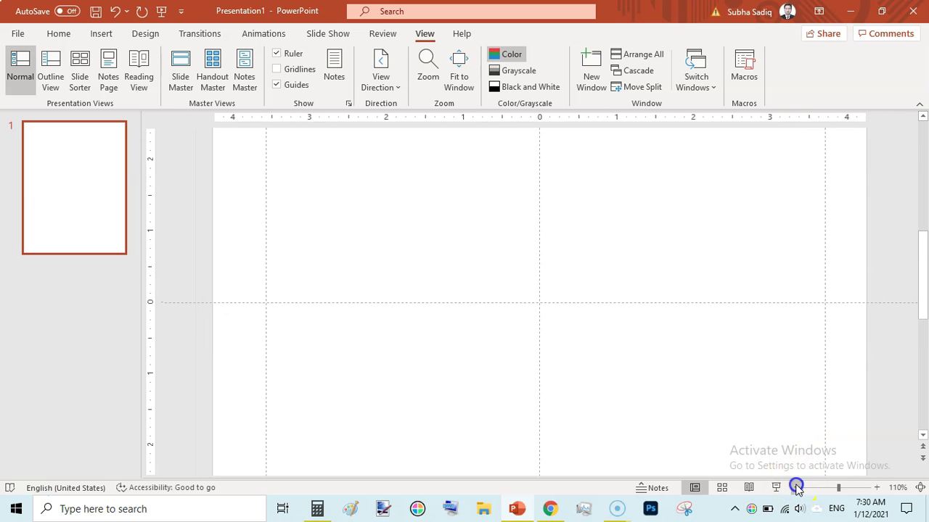
left_click(796, 489)
left_click(796, 489)
left_click(796, 489)
left_click(796, 489)
left_click(796, 489)
left_click(796, 489)
left_click(796, 489)
left_click(796, 489)
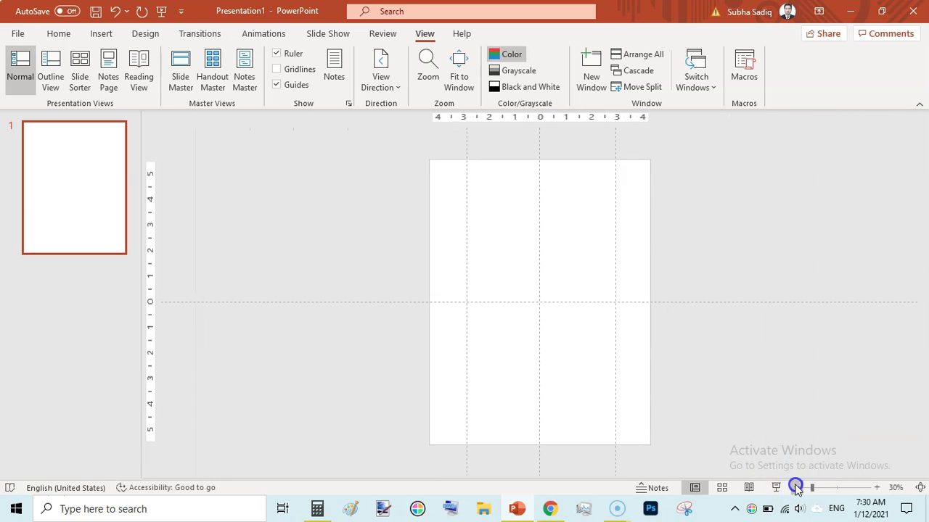
left_click(796, 489)
left_click(876, 488)
left_click(876, 487)
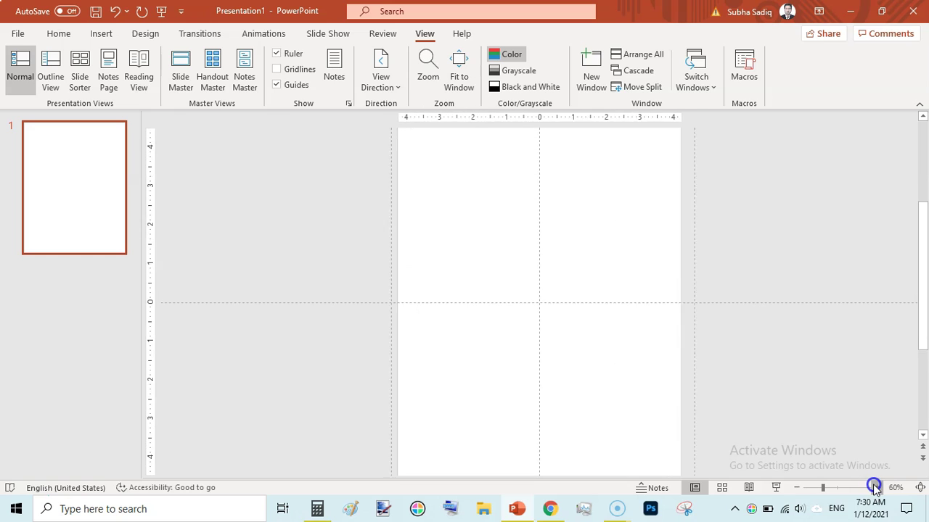
left_click(876, 487)
left_click(798, 489)
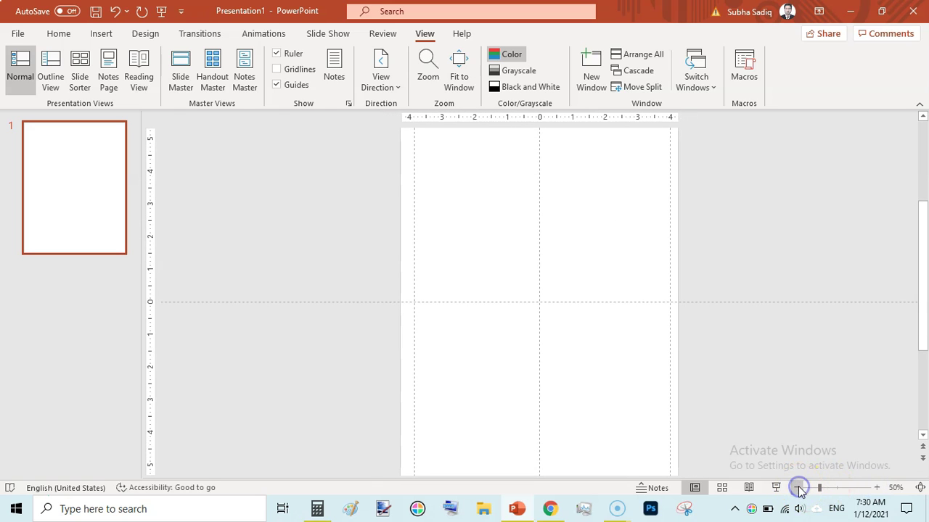
left_click(798, 489)
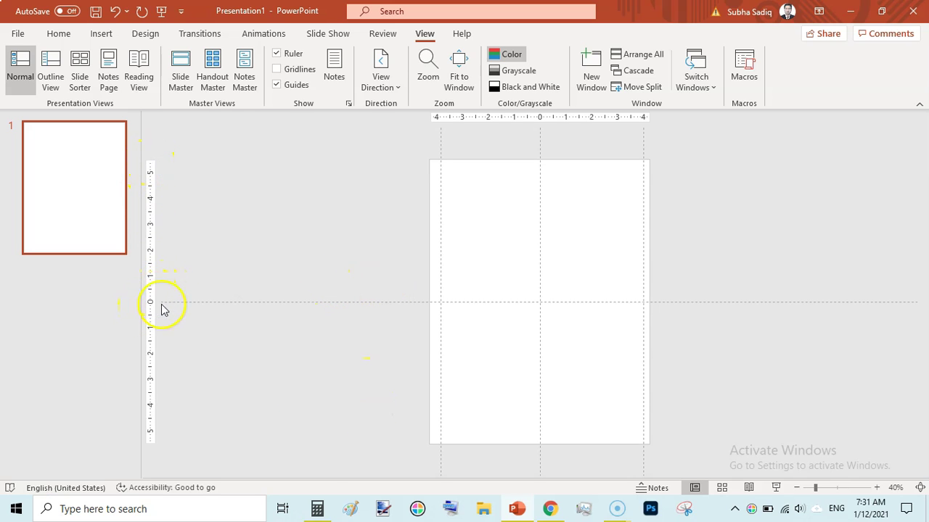
Clear the Calculator and divide the 11 inch page height by 2
left_click(323, 512)
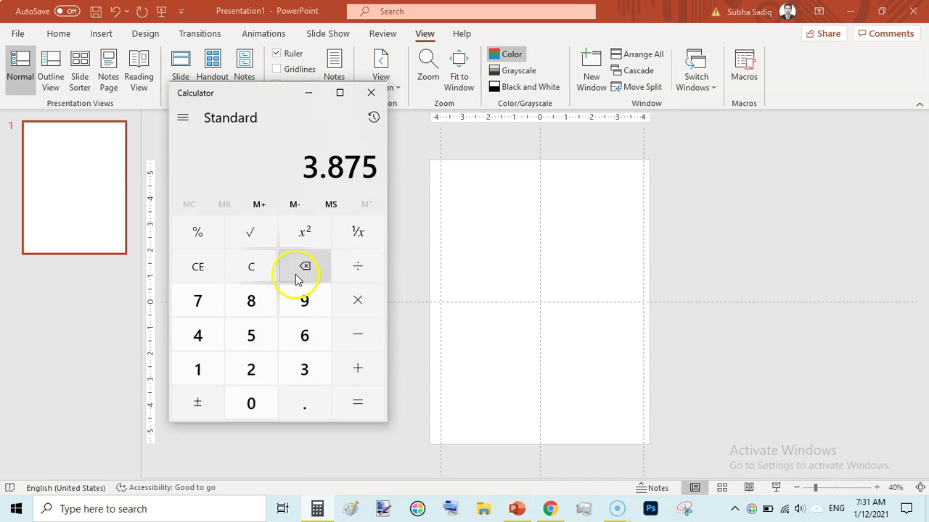
left_click(250, 263)
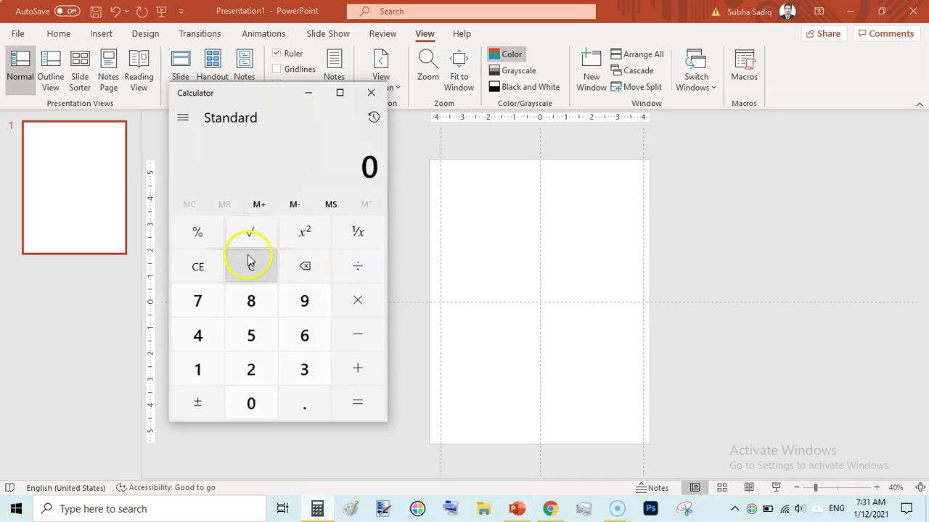
double_click(203, 368)
left_click(367, 269)
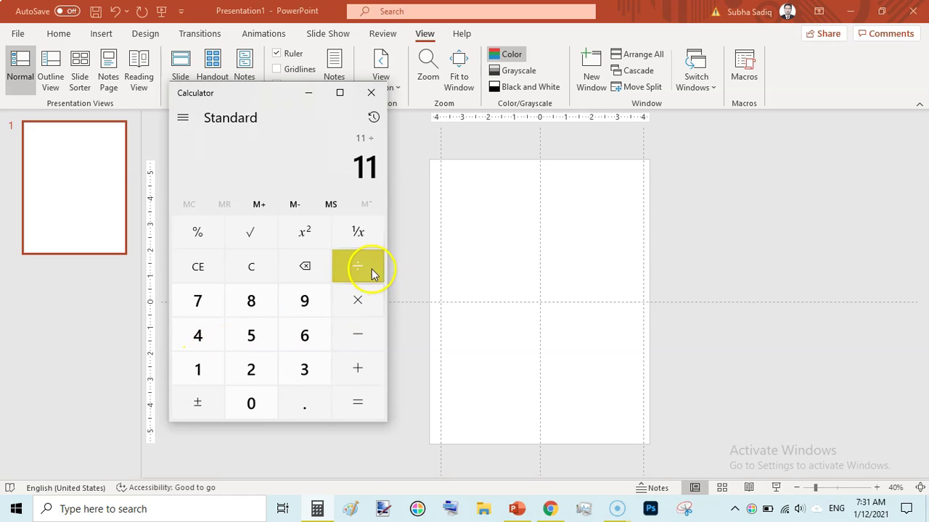
left_click(251, 371)
left_click(359, 404)
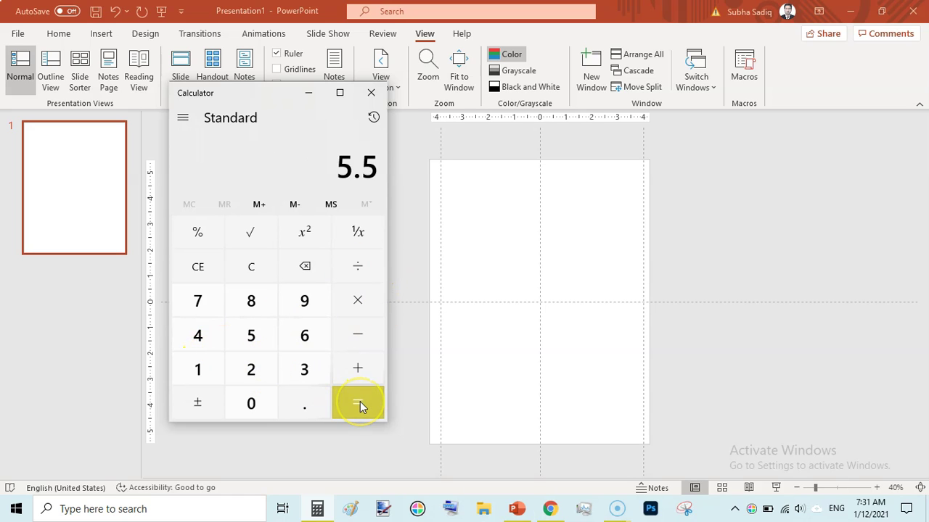
Subtract the 0.25 inch margin from half the page height in the Calculator
left_click(307, 93)
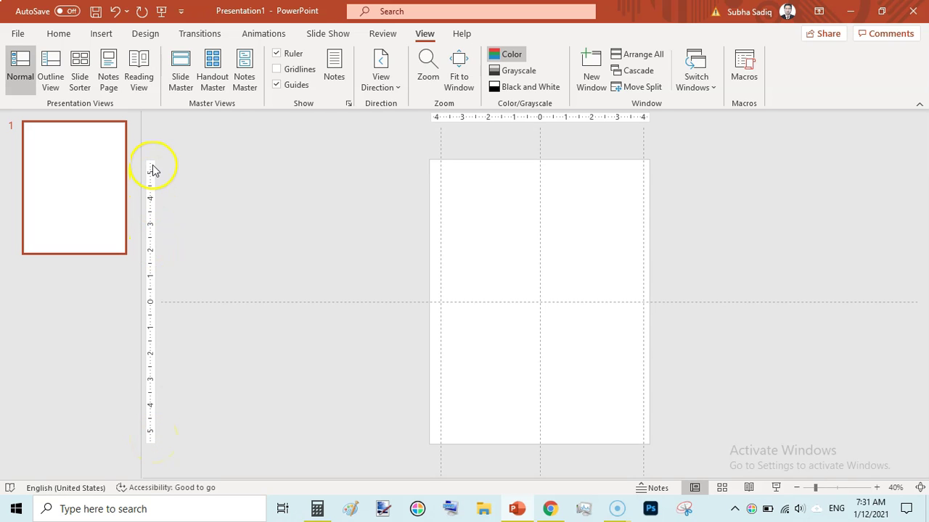
left_click(317, 512)
left_click(359, 338)
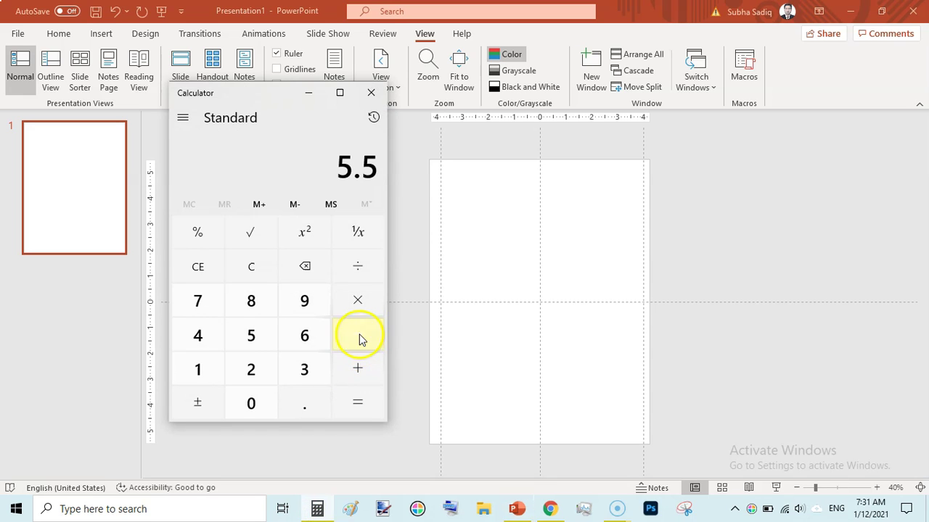
left_click(308, 408)
left_click(254, 371)
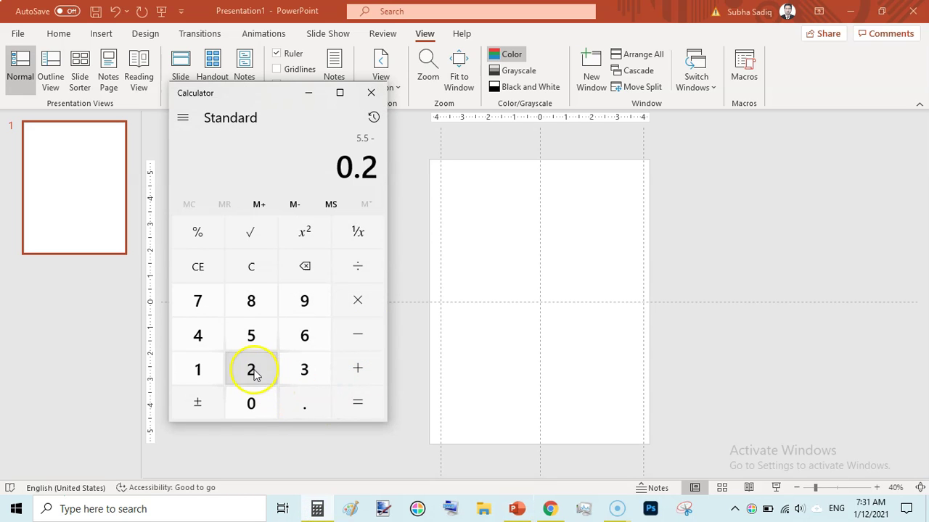
left_click(251, 343)
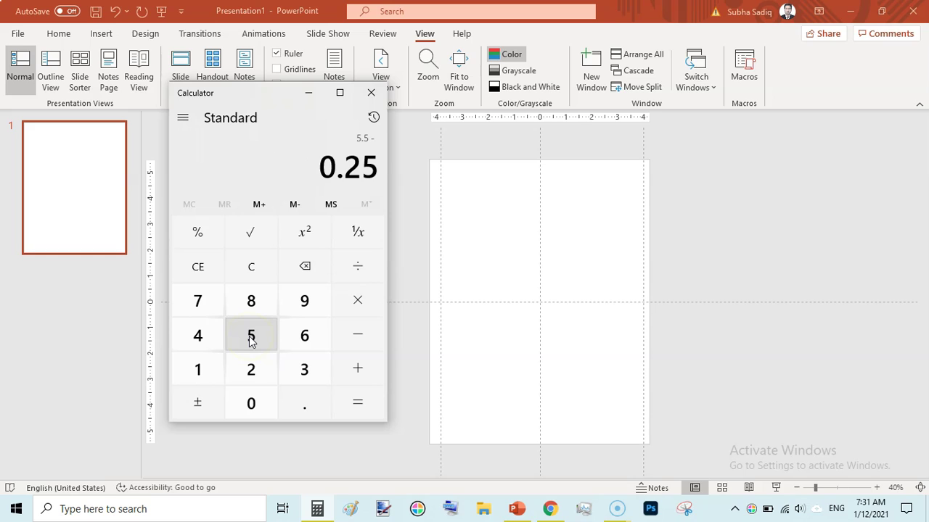
left_click(357, 391)
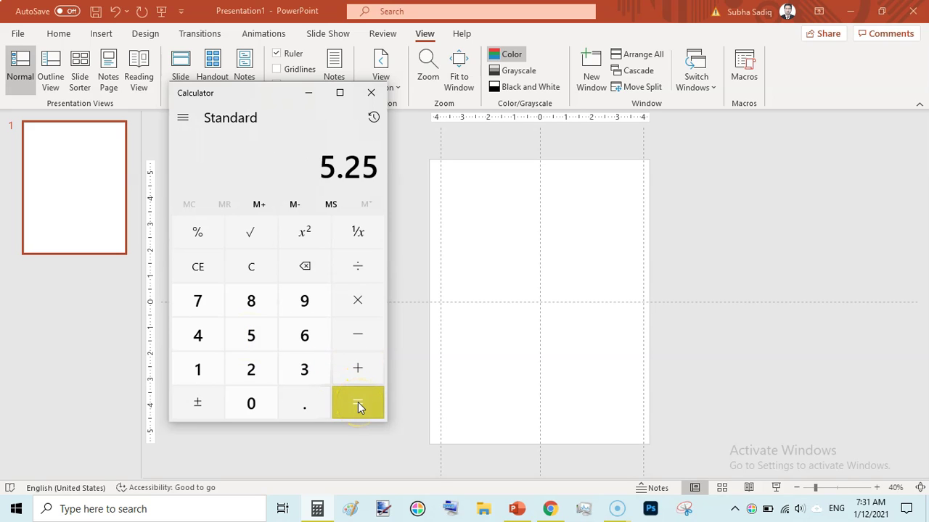
Put the Calculator away and add two horizontal guides, about 5.25 inches above and below the slide's centre
left_click(307, 92)
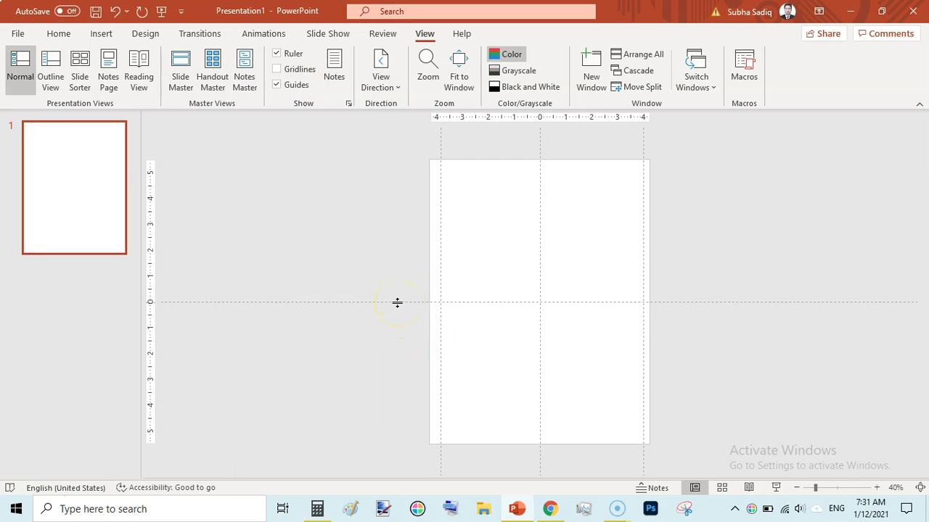
left_click_drag(397, 302, 396, 167)
left_click_drag(380, 303, 378, 437)
Add a second blank slide after slide 1 and select it
left_click(78, 217)
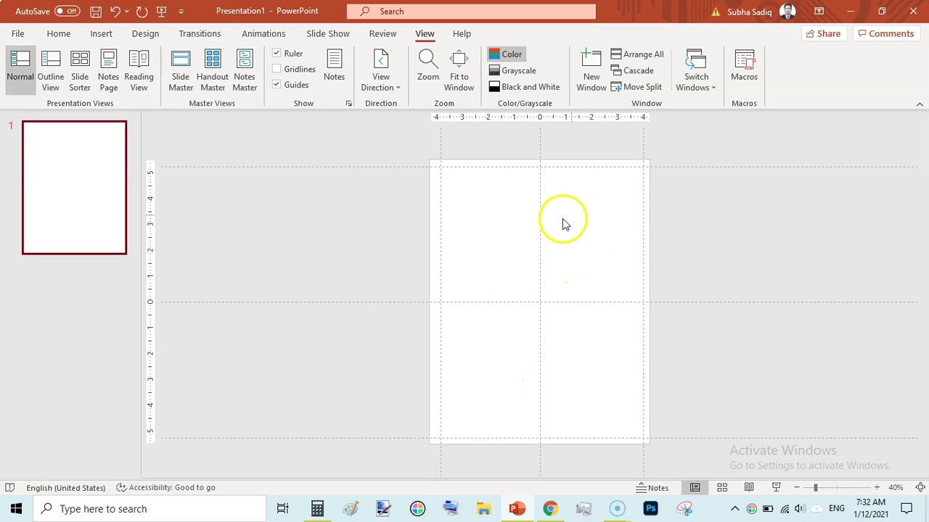
left_click(48, 200)
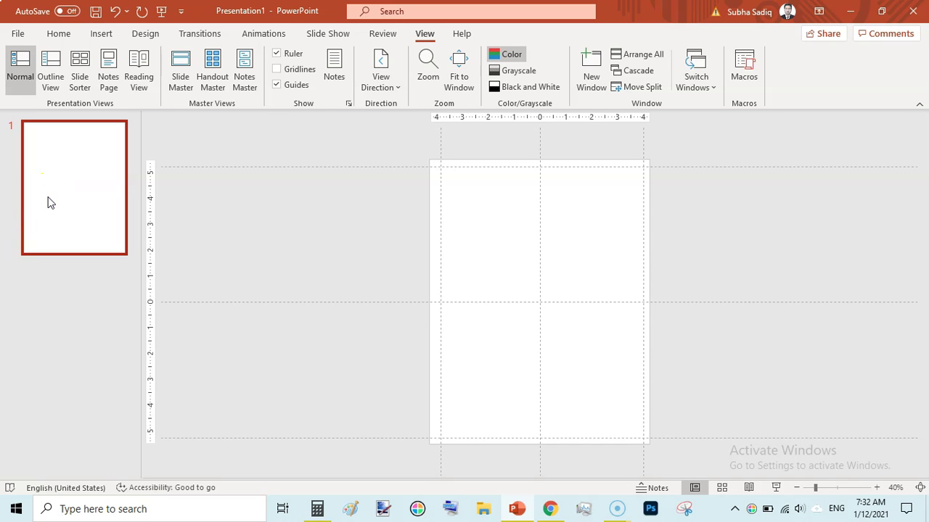
key("Return")
left_click(92, 344)
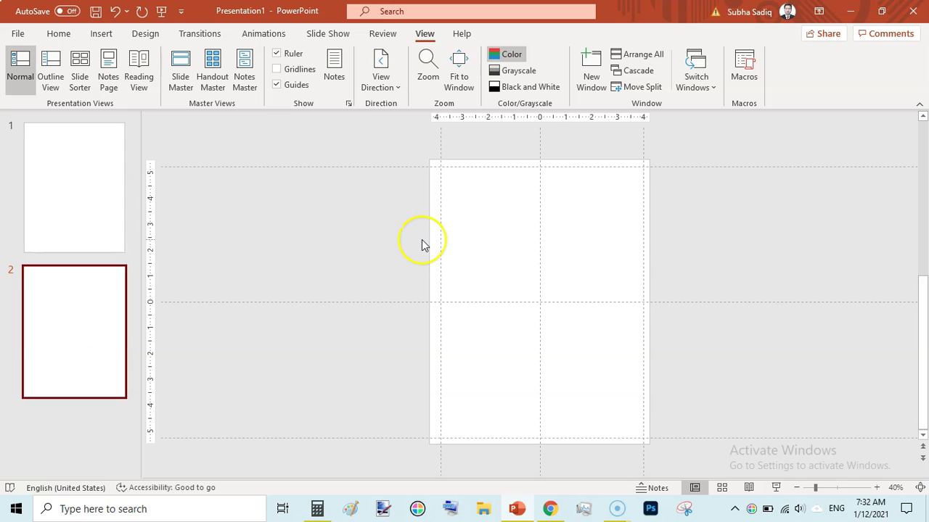
Compare slides 1 and 2, and with slide 2 selected move the left vertical guide to 4.00 inches left of centre
left_click(87, 147)
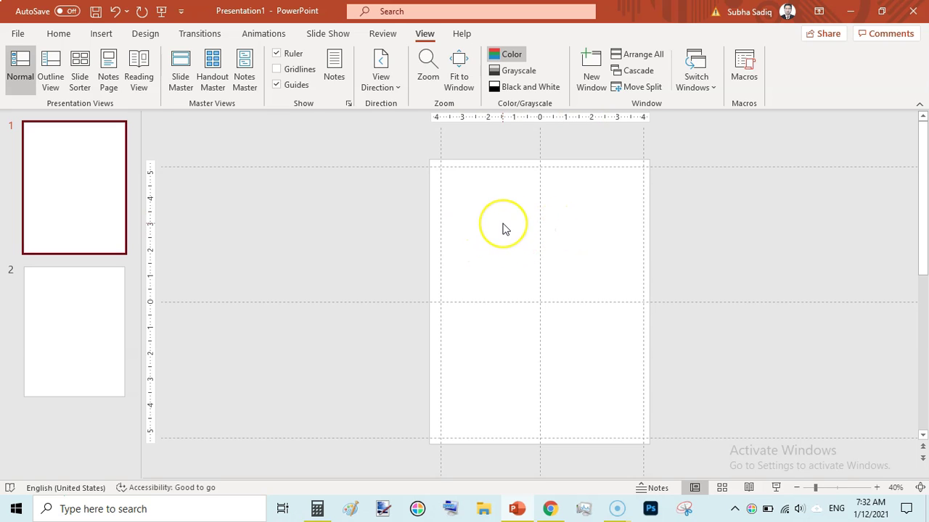
left_click(69, 311)
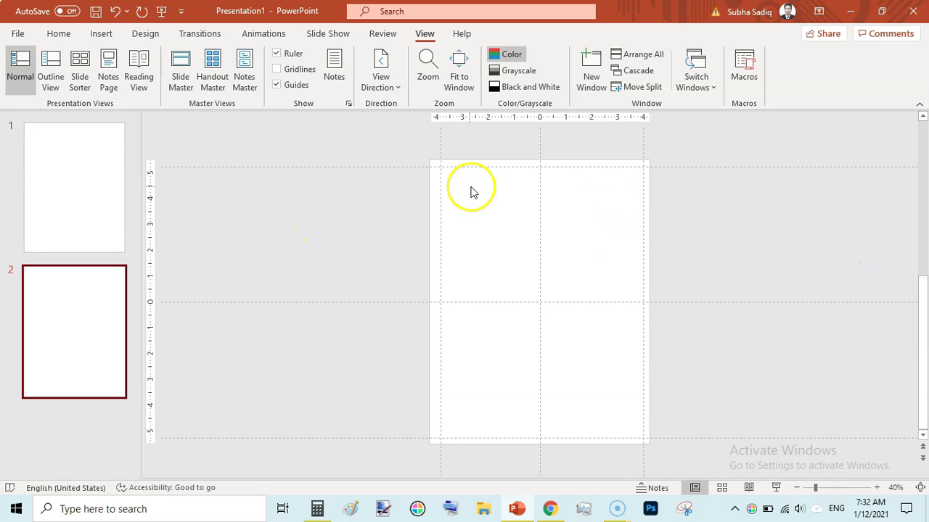
left_click_drag(440, 180, 436, 182)
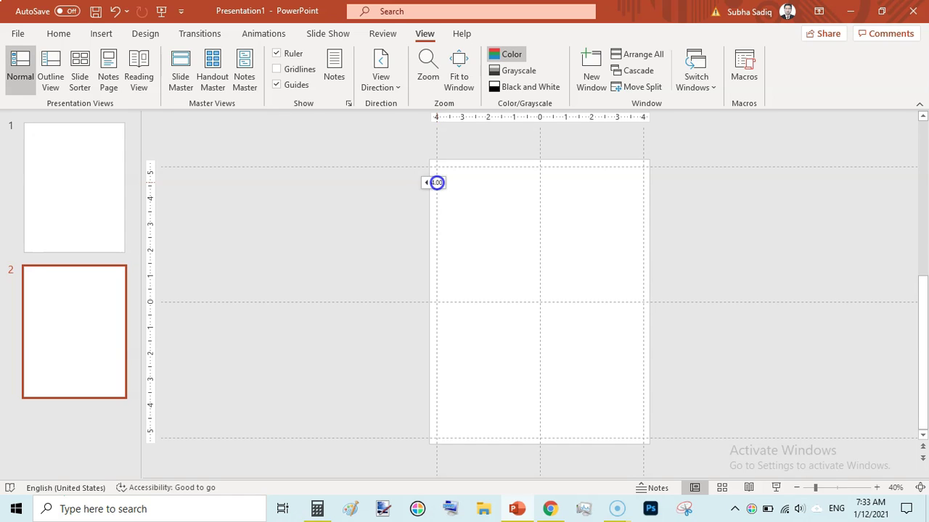
left_click_drag(436, 182, 436, 182)
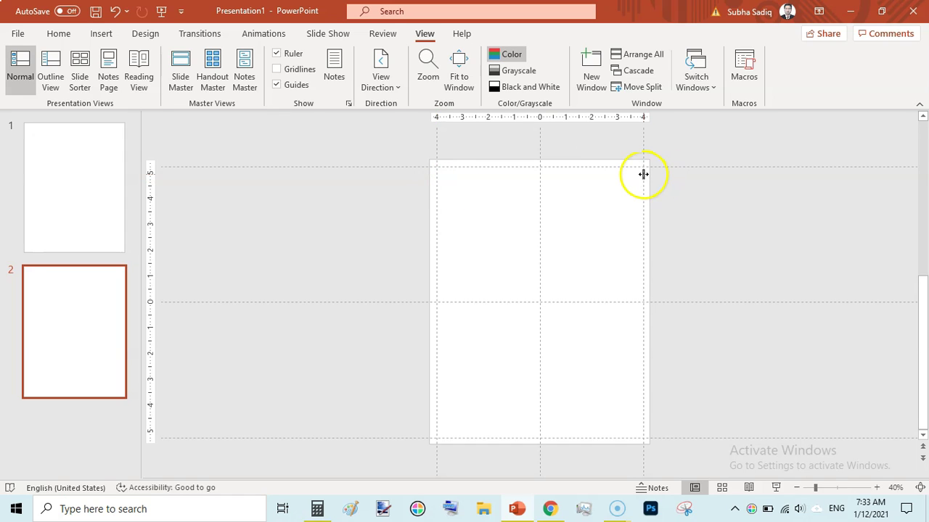
Move the right vertical guide to about 3.8 inches right of the slide's centre and return to slide 1
left_click_drag(643, 174, 639, 174)
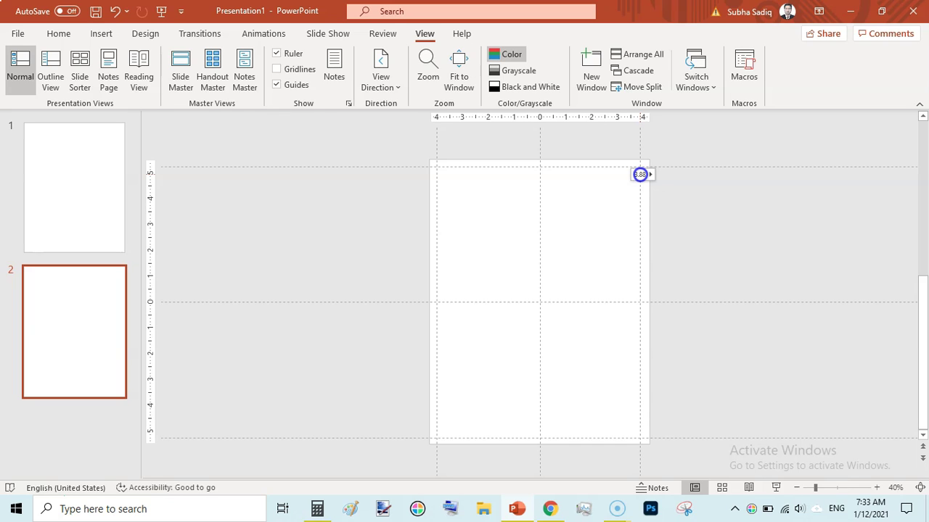
left_click_drag(639, 174, 638, 174)
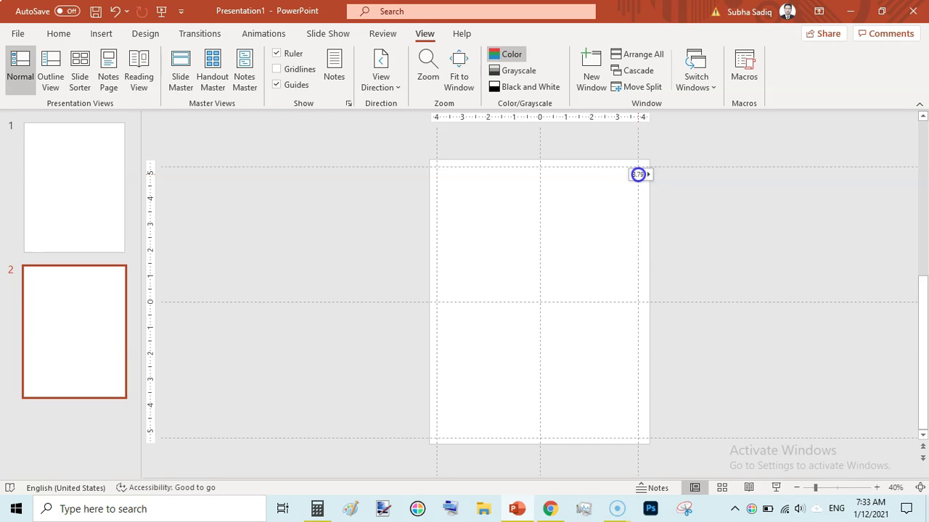
left_click_drag(638, 175, 638, 172)
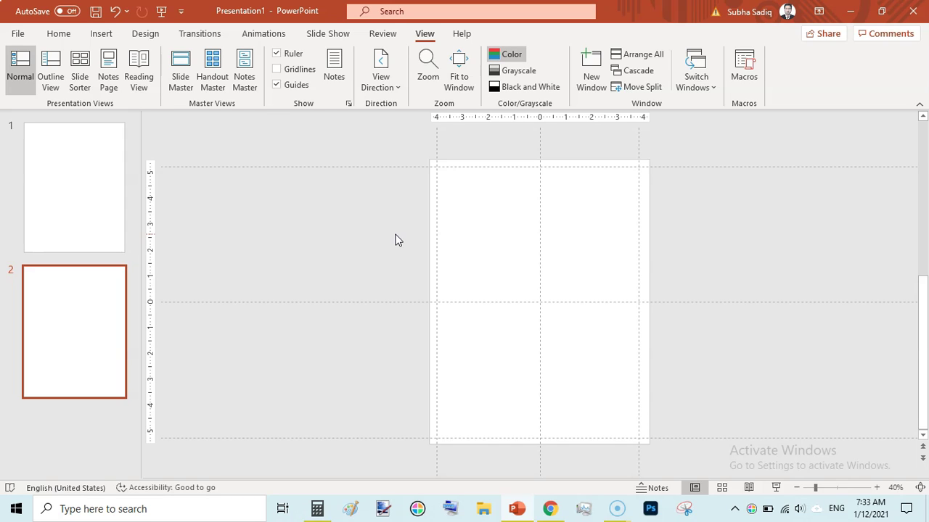
left_click(77, 174)
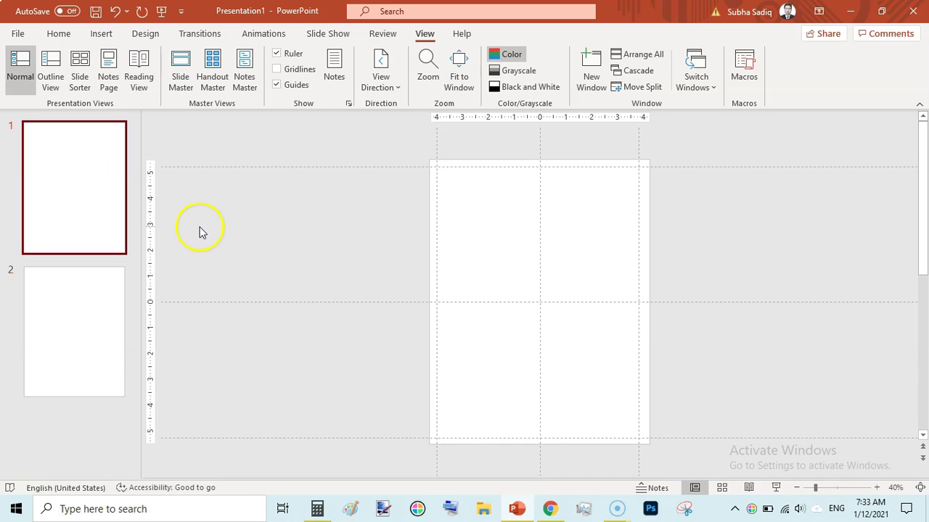
Check slide 2, return to slide 1 and hide the guides
left_click(66, 327)
left_click(98, 138)
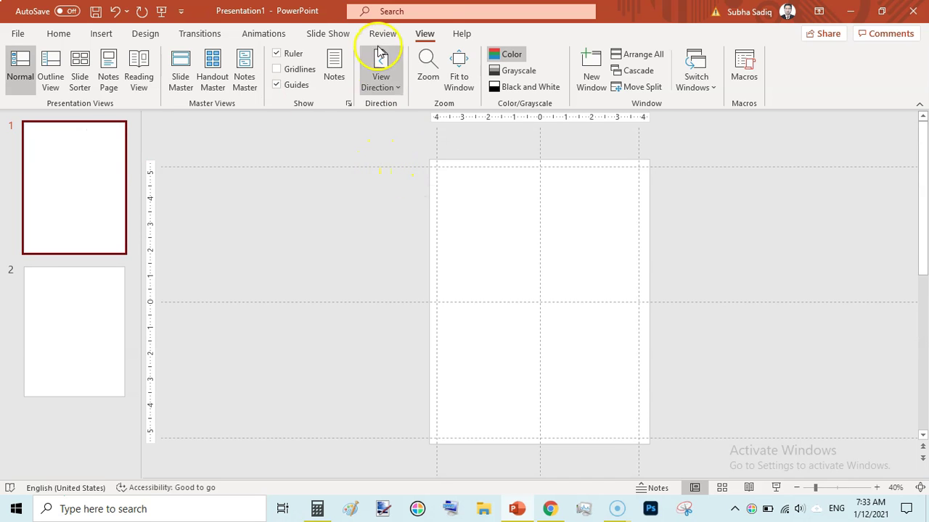
left_click(276, 85)
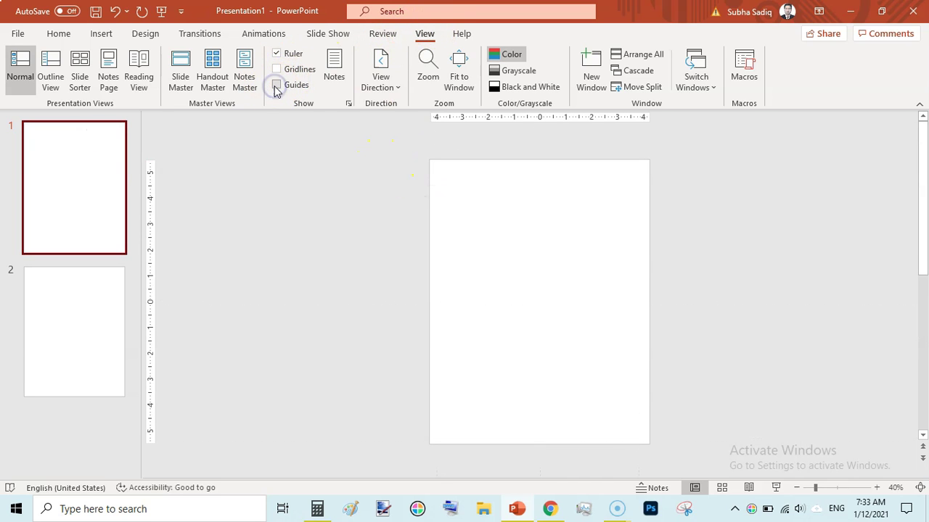
Switch to Calculator, clear it and enter the 8.5 inch page width, then check KDP's margin table in Chrome and return to PowerPoint
left_click(317, 509)
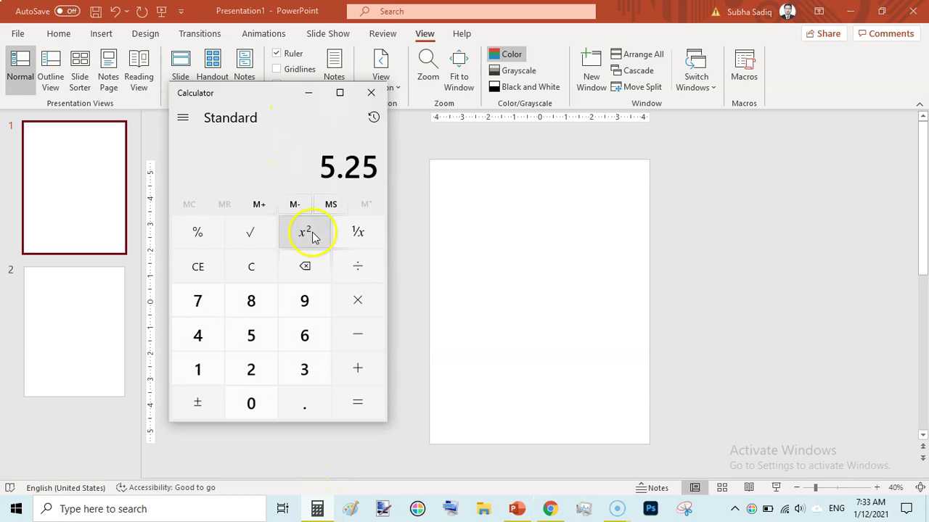
left_click(251, 265)
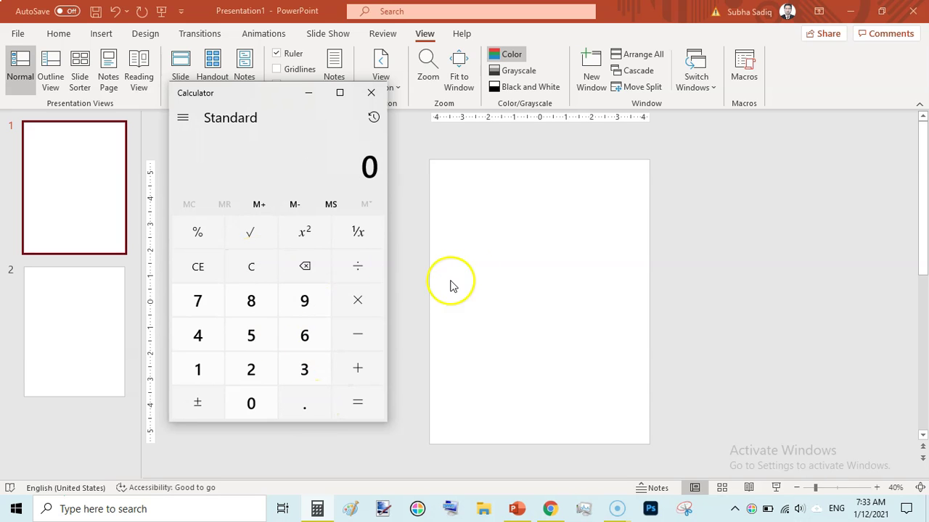
left_click(251, 302)
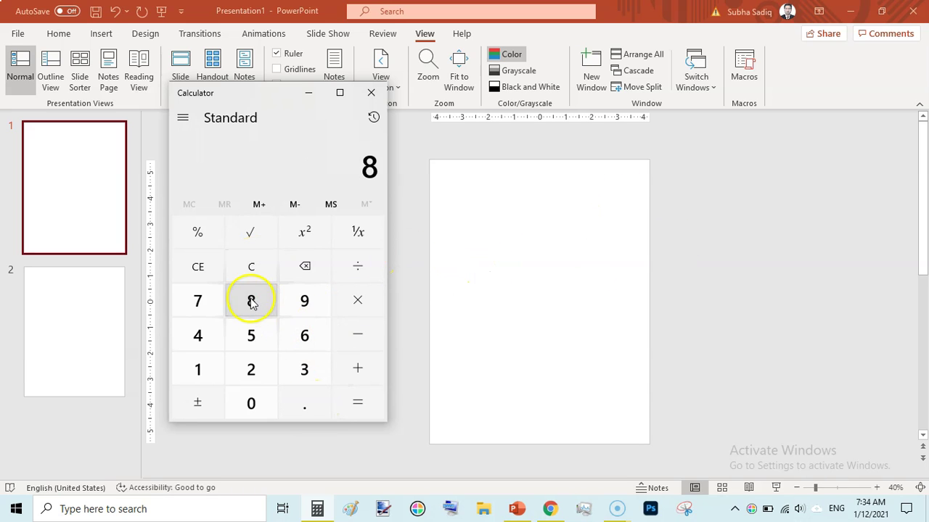
left_click(266, 345)
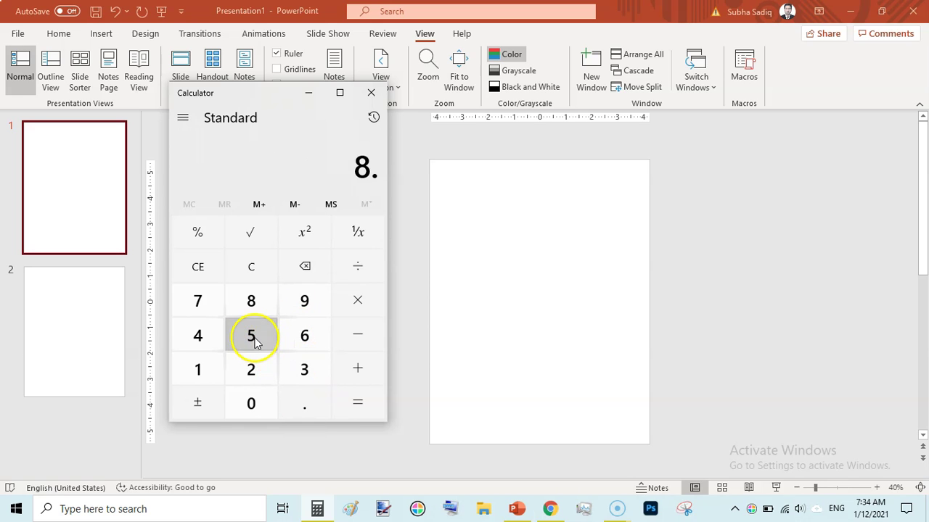
left_click(550, 510)
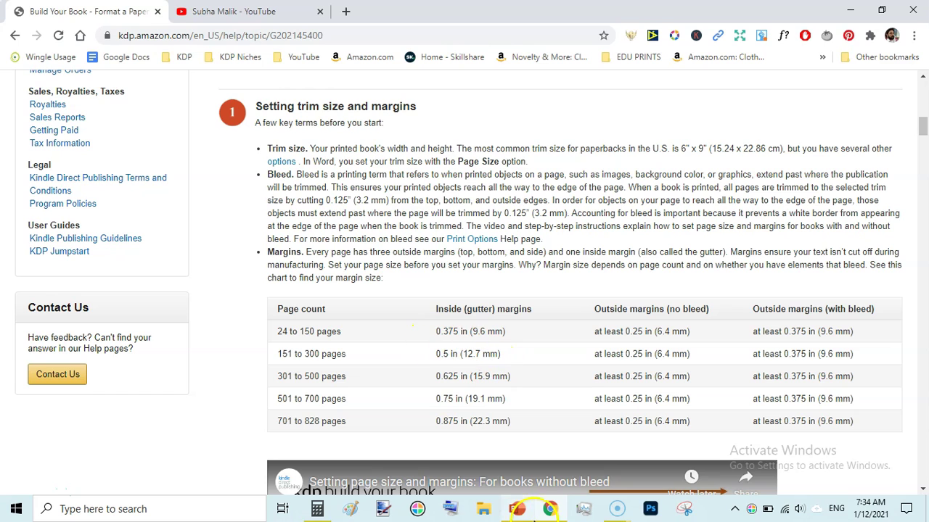
left_click(516, 509)
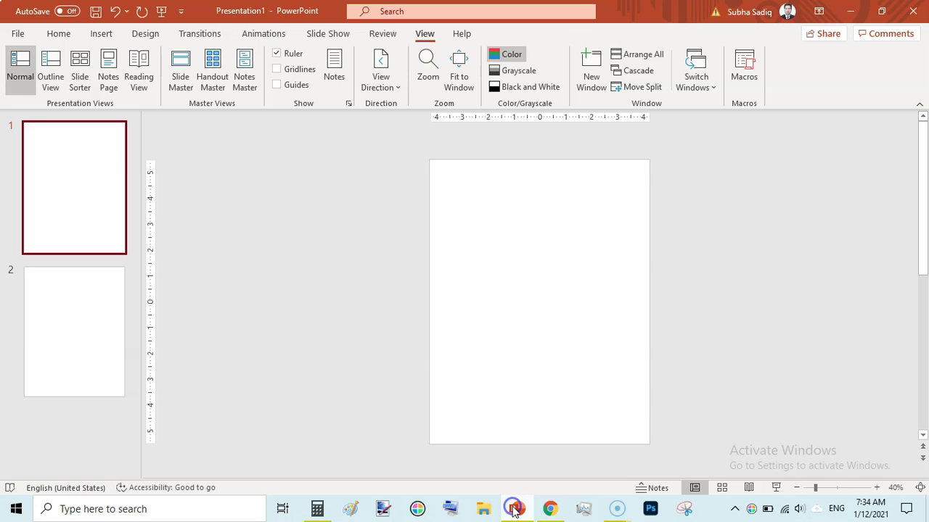
In Calculator, subtract the 0.375 inch inside margin from the 8.5 inch page width
left_click(317, 508)
left_click(357, 343)
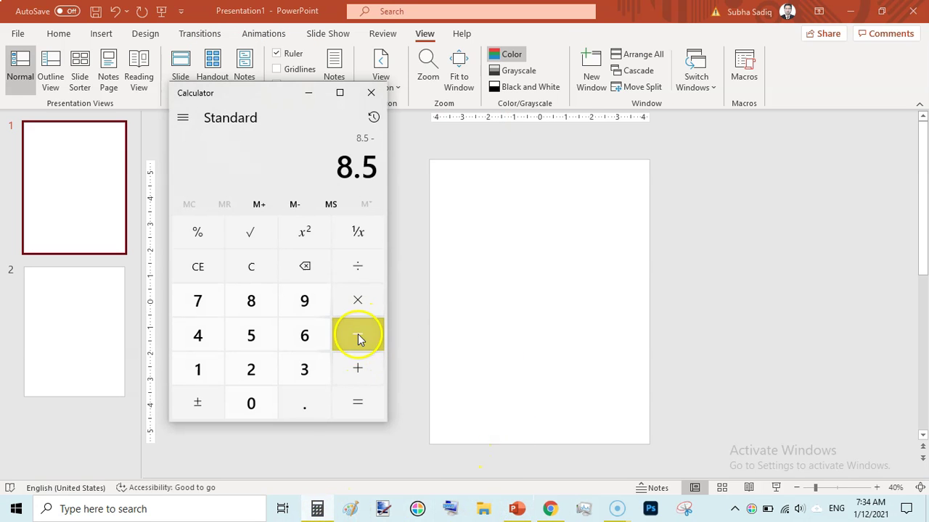
left_click(304, 410)
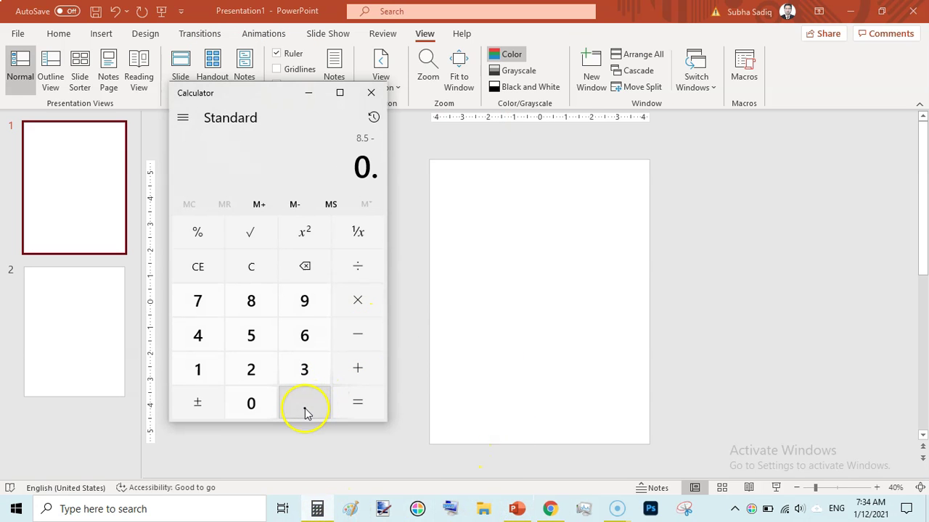
left_click(305, 369)
left_click(207, 308)
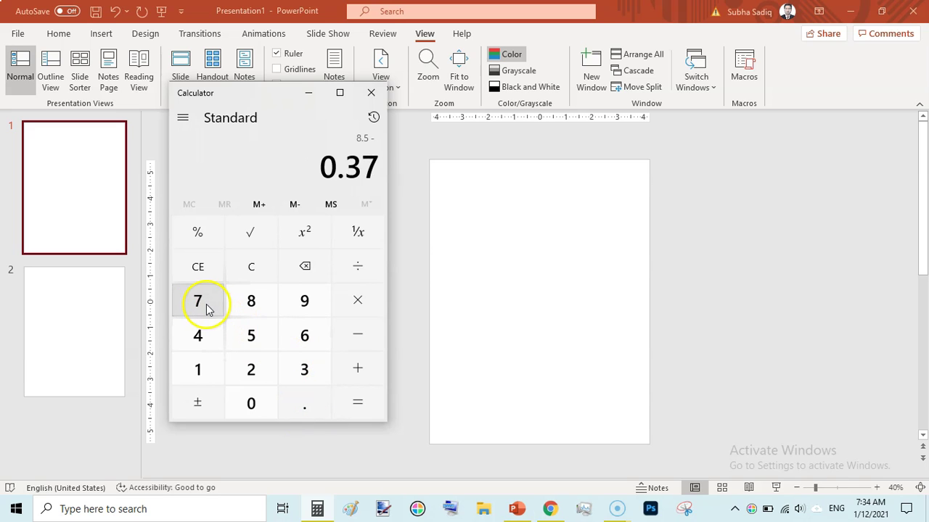
left_click(251, 338)
left_click(357, 404)
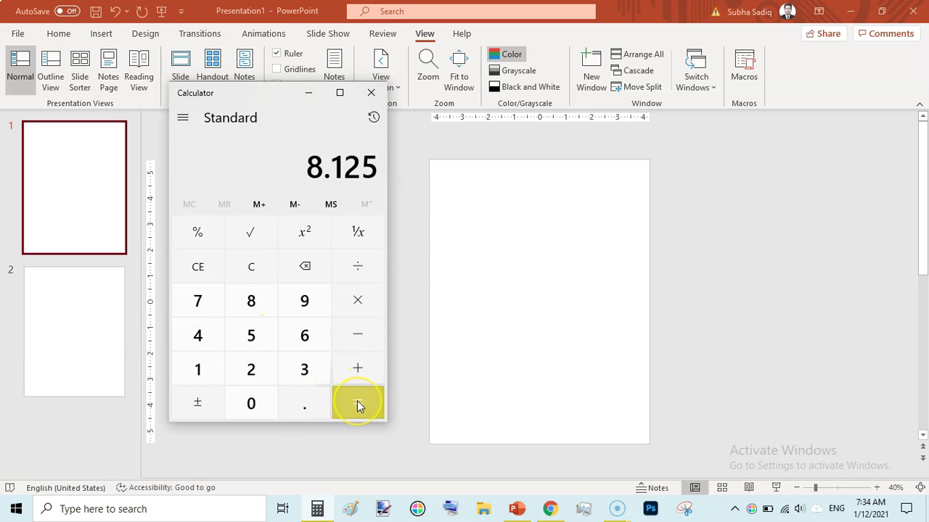
Check the no-bleed outside margin in KDP's table and subtract 0.25 inch from the remaining width in Calculator
left_click(550, 509)
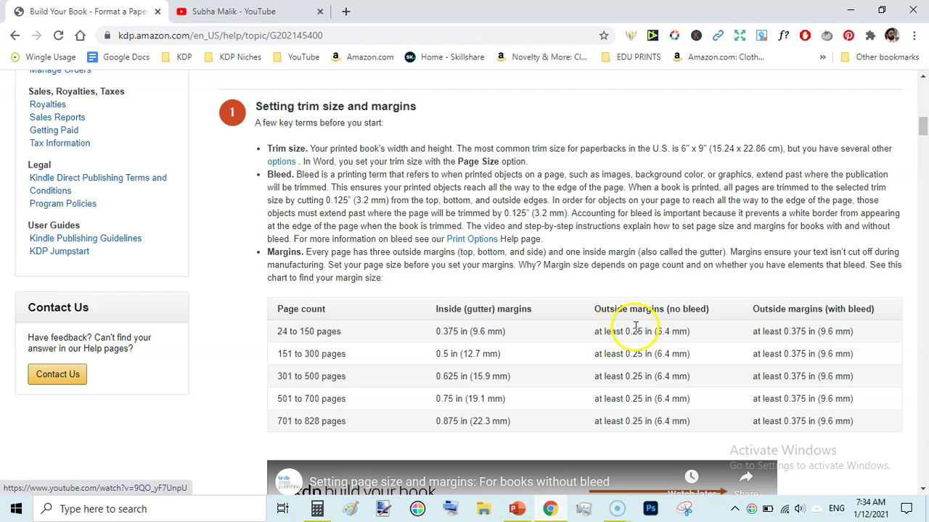
left_click(550, 509)
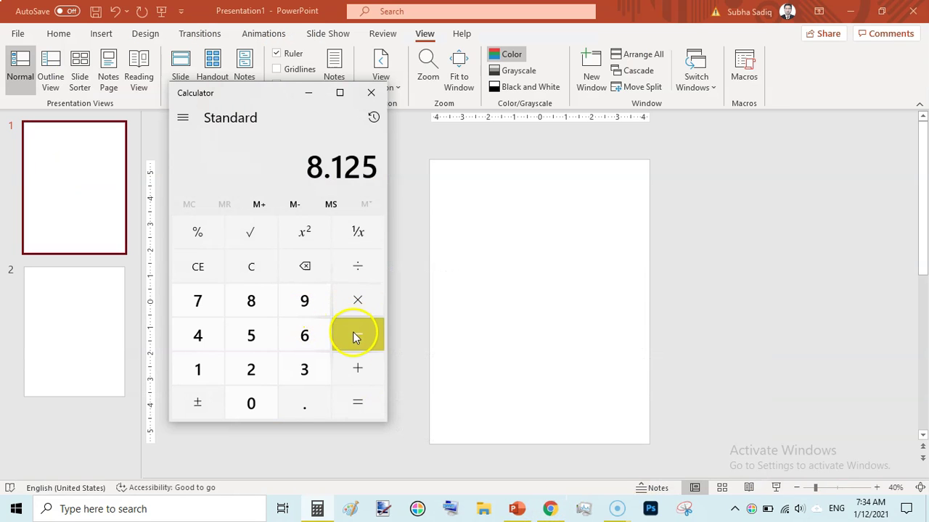
left_click(301, 409)
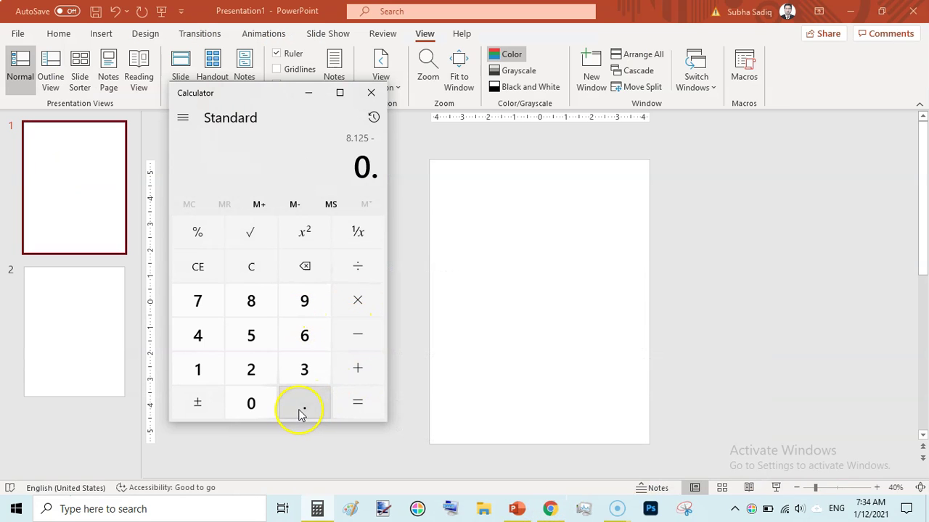
left_click(258, 376)
left_click(251, 336)
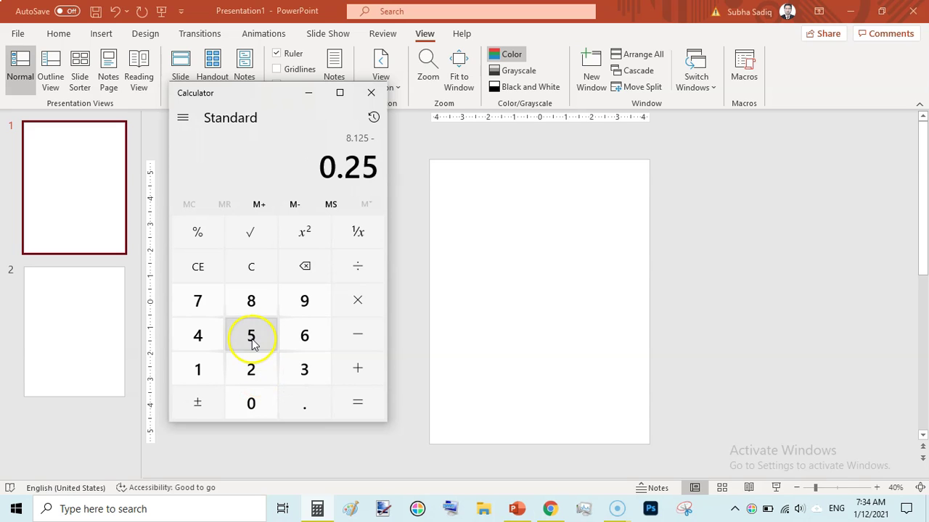
left_click(356, 403)
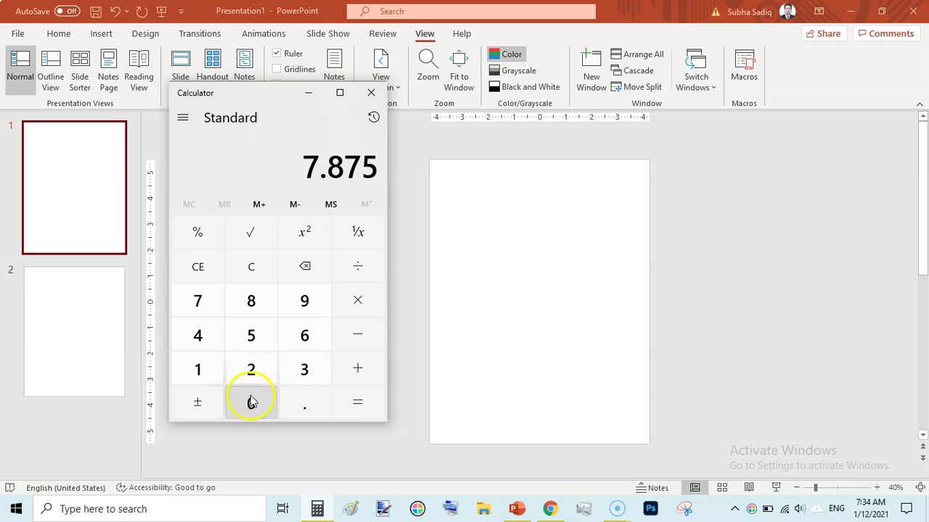
Clear Calculator and enter the 11 inch page height minus 0.25 inch for the first outside margin
left_click(263, 271)
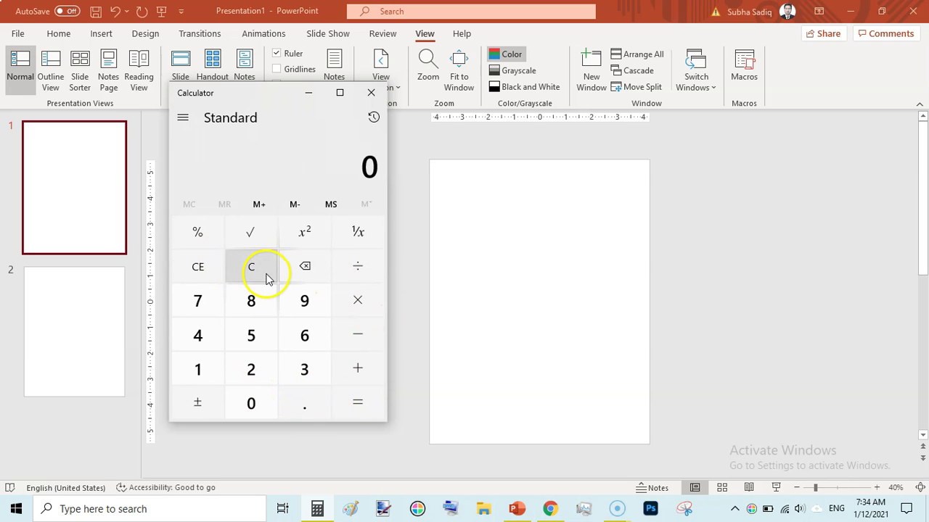
double_click(198, 370)
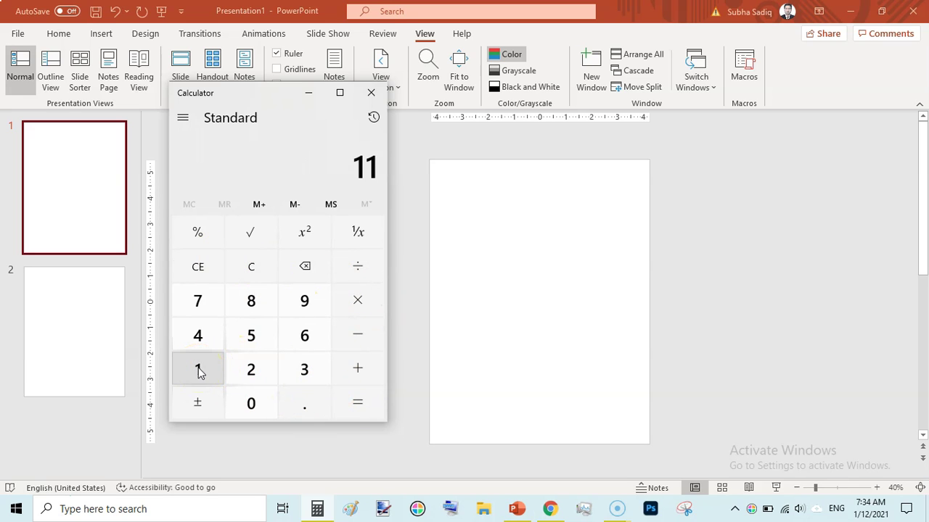
left_click(309, 409)
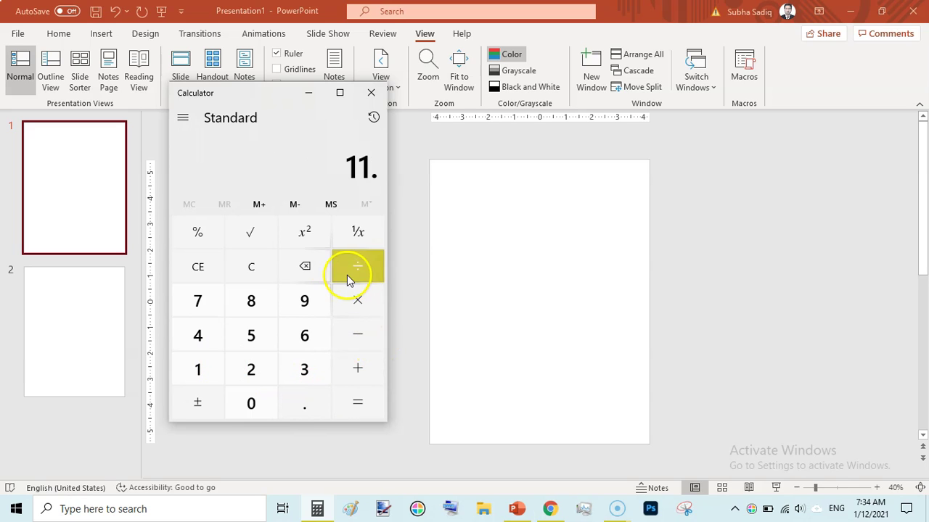
left_click(306, 267)
left_click(363, 334)
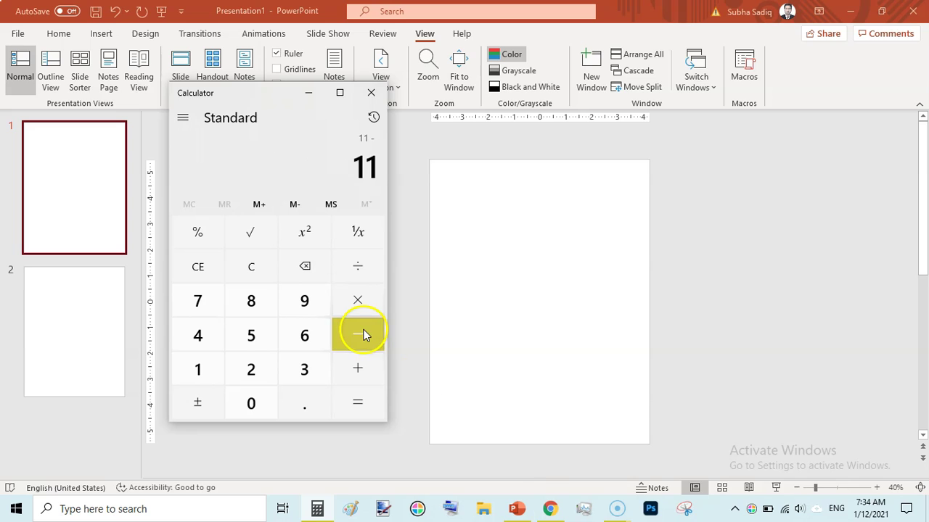
left_click(311, 410)
left_click(252, 370)
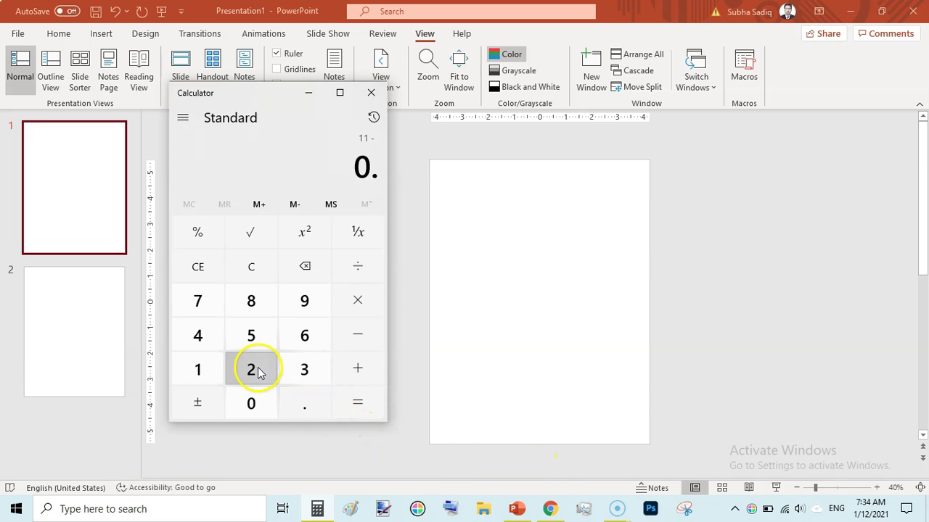
left_click(252, 336)
Subtract another 0.25 inch from the page height calculation, get the result and close Calculator
left_click(358, 338)
left_click(302, 409)
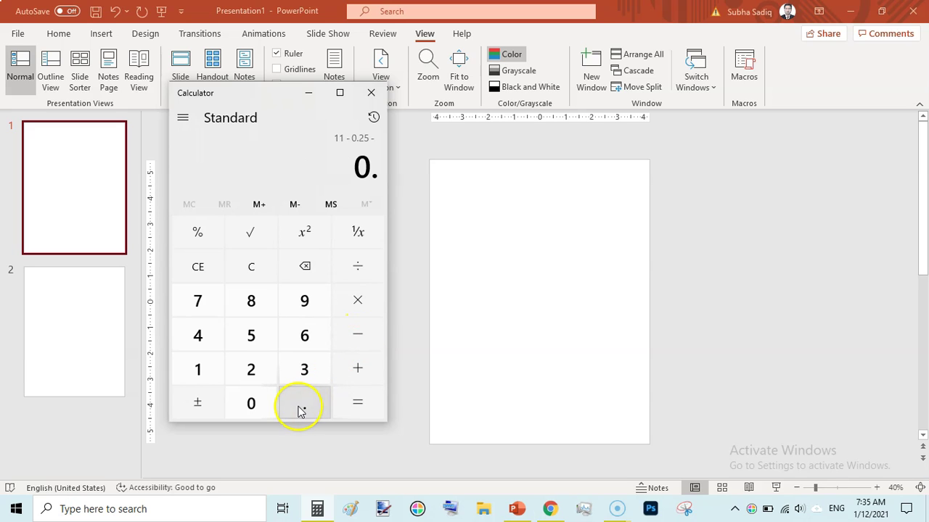
left_click(258, 370)
left_click(251, 338)
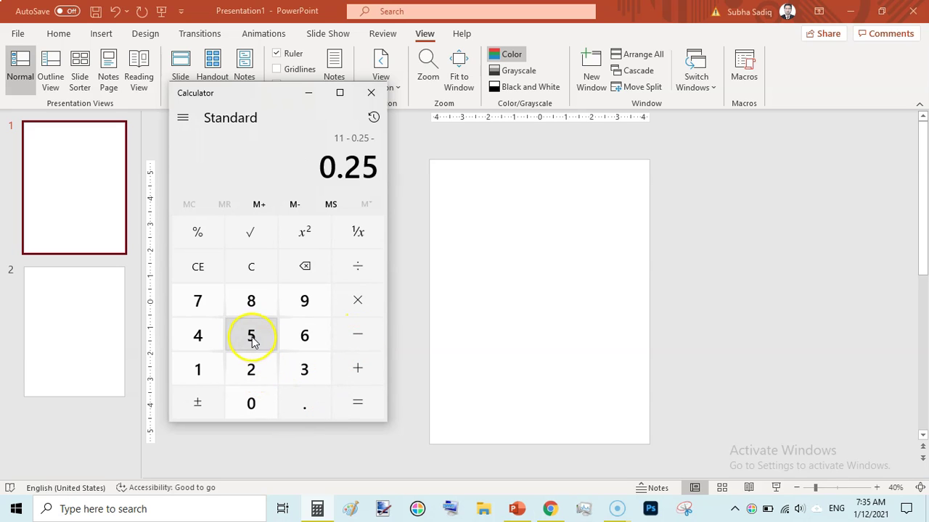
left_click(369, 404)
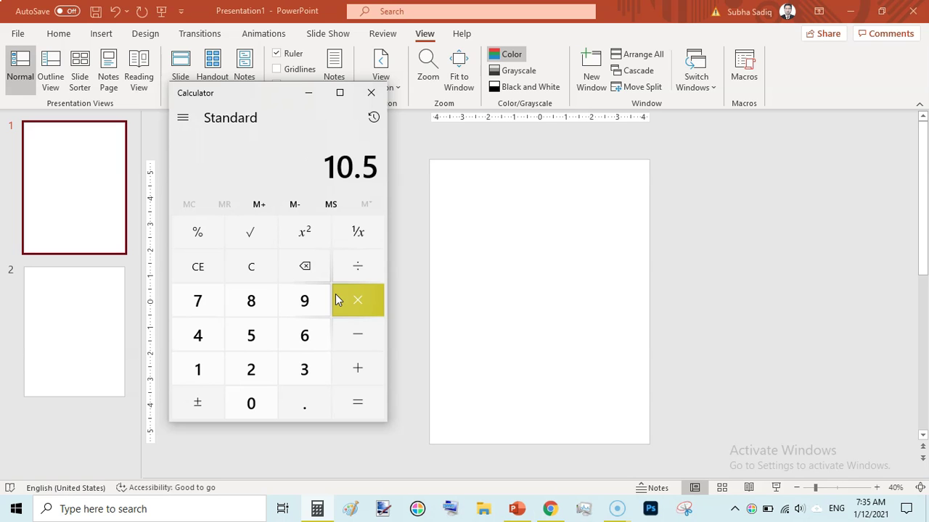
left_click(367, 92)
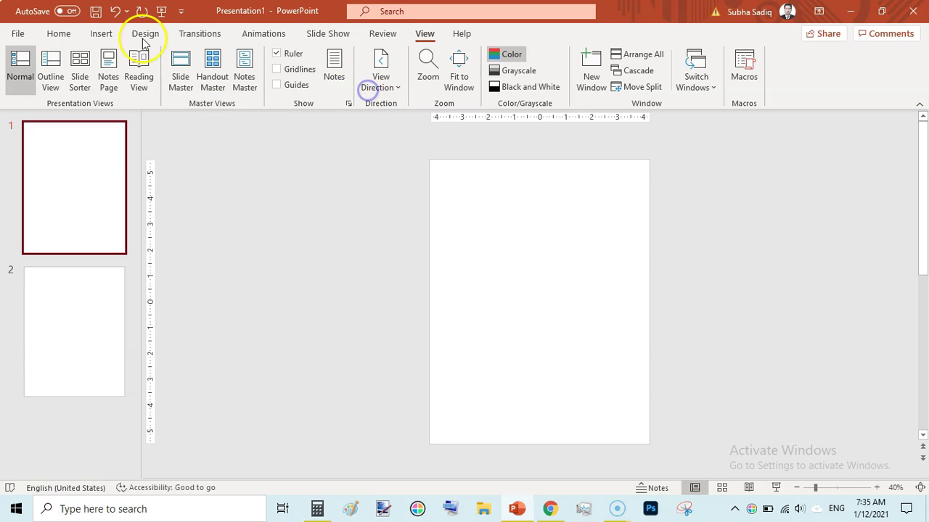
Draw a rectangle about 7 inches wide over most of slide 1
left_click(102, 33)
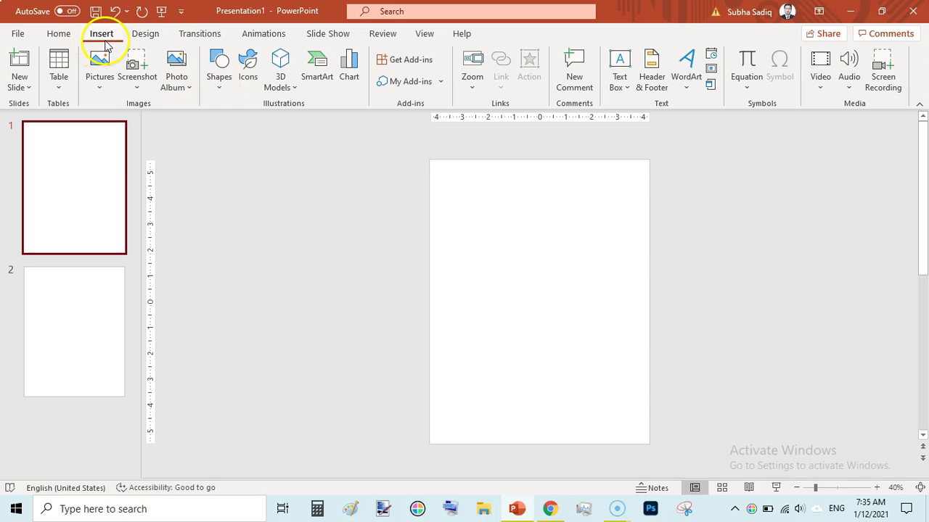
left_click(220, 88)
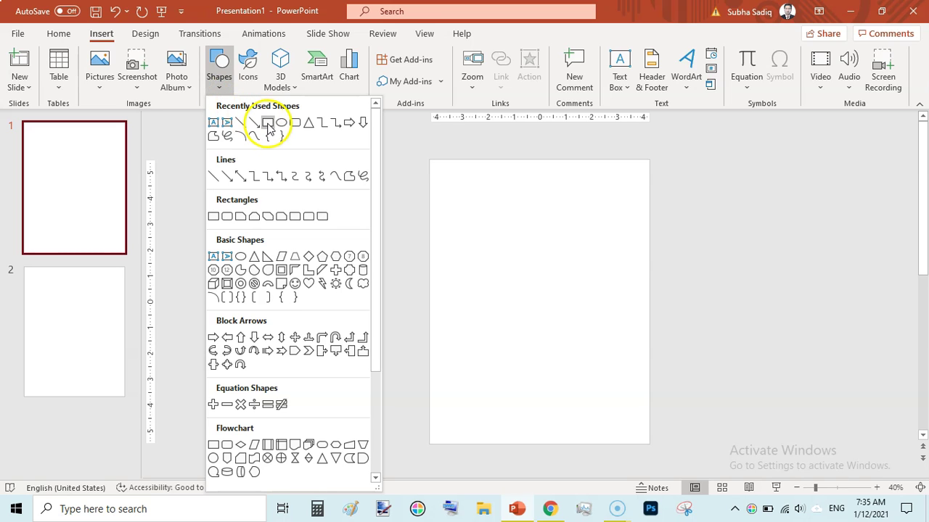
left_click(268, 124)
left_click_drag(449, 173, 629, 429)
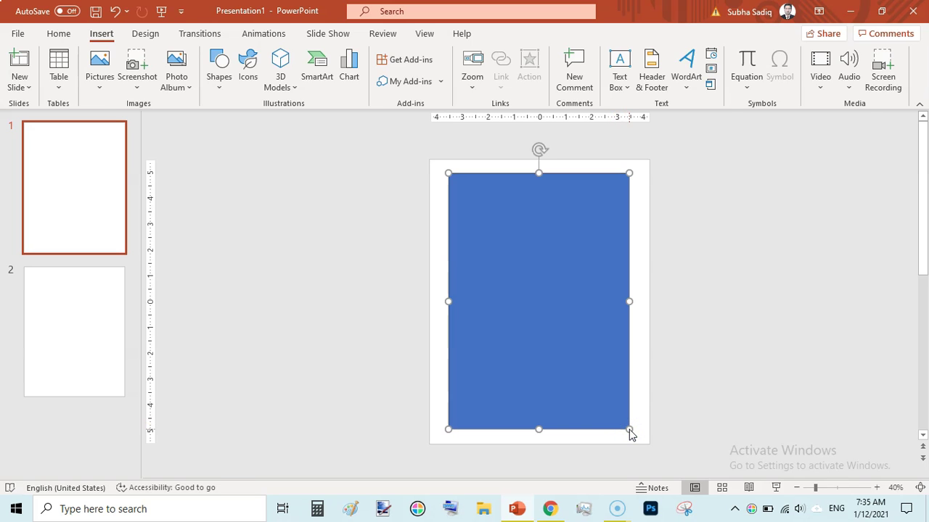
Set the rectangle's height to 10.5 inches and its width to 7.875 inches
left_click(842, 58)
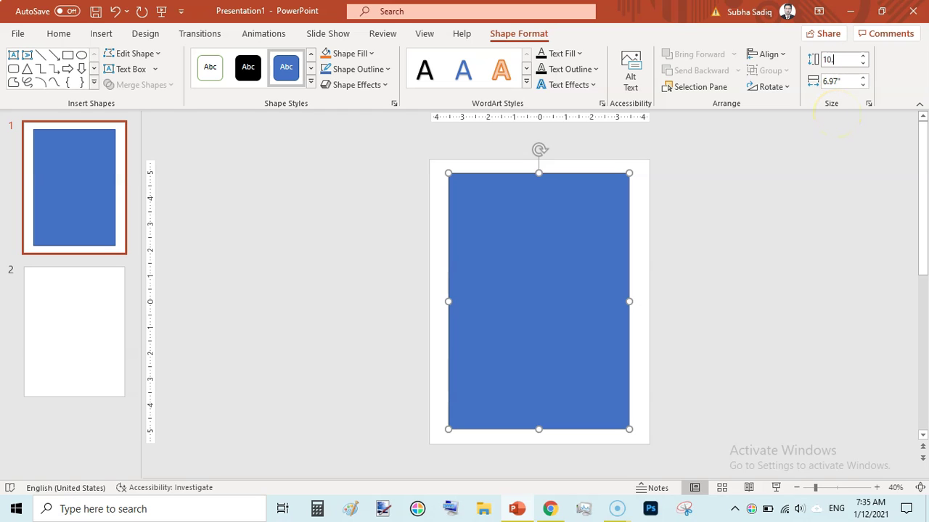
left_click(845, 82)
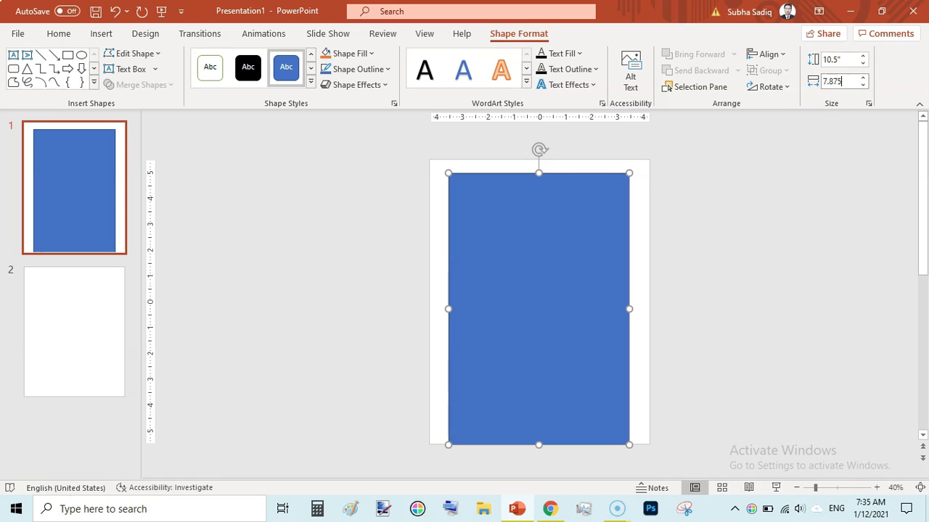
left_click(773, 171)
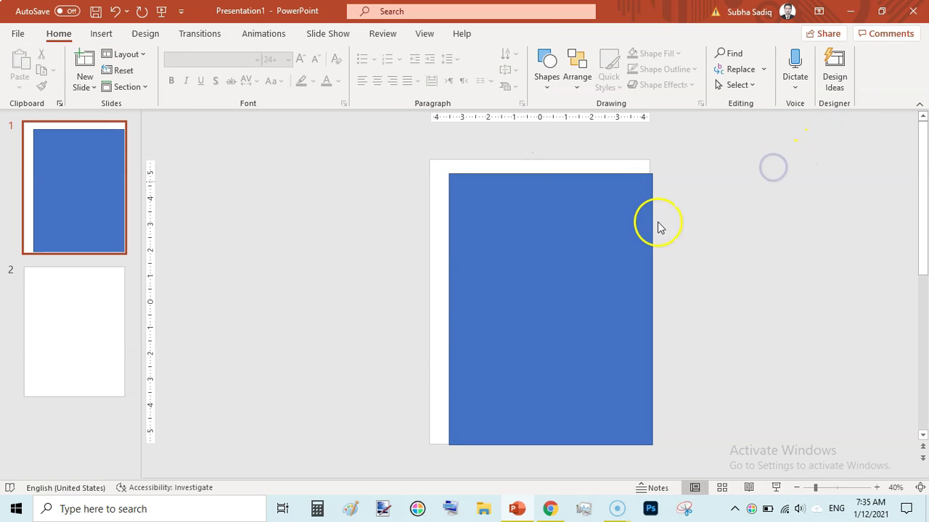
Select the rectangle on slide 1 and set its fill to No Fill
left_click(556, 251)
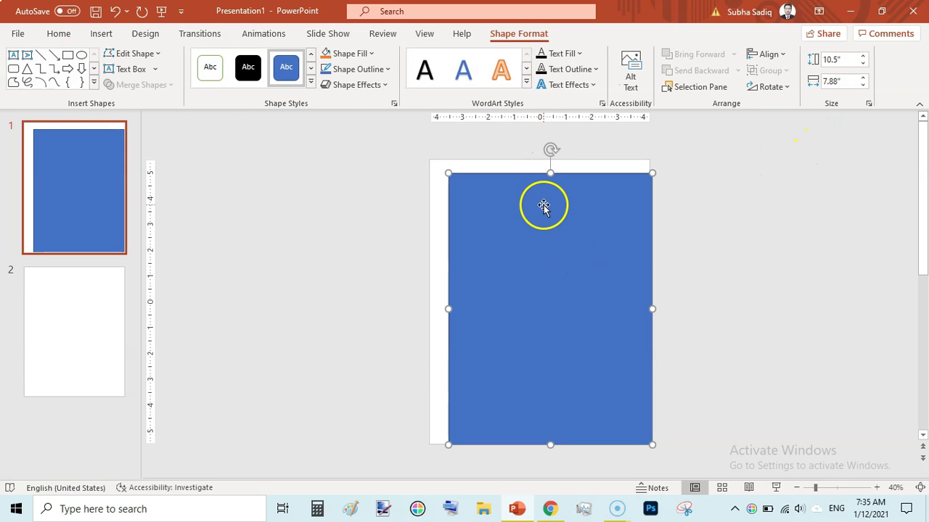
left_click(371, 55)
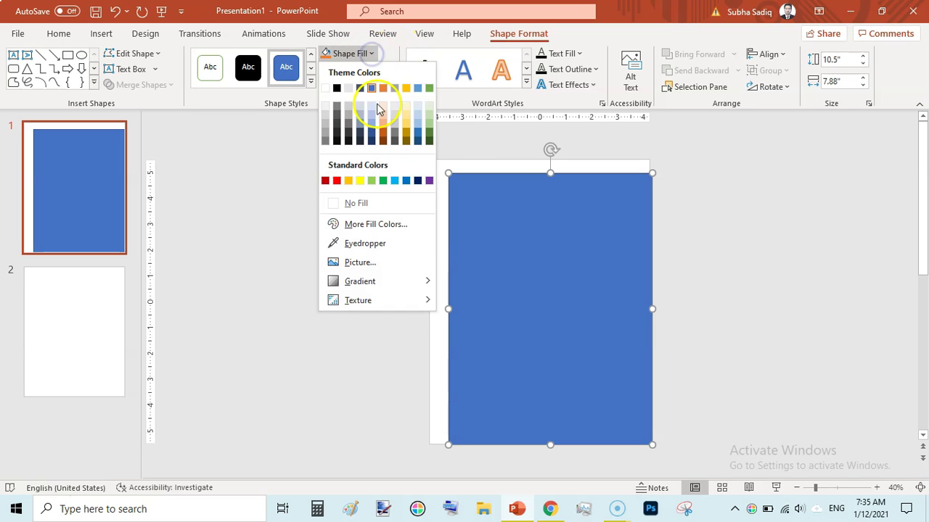
left_click(371, 206)
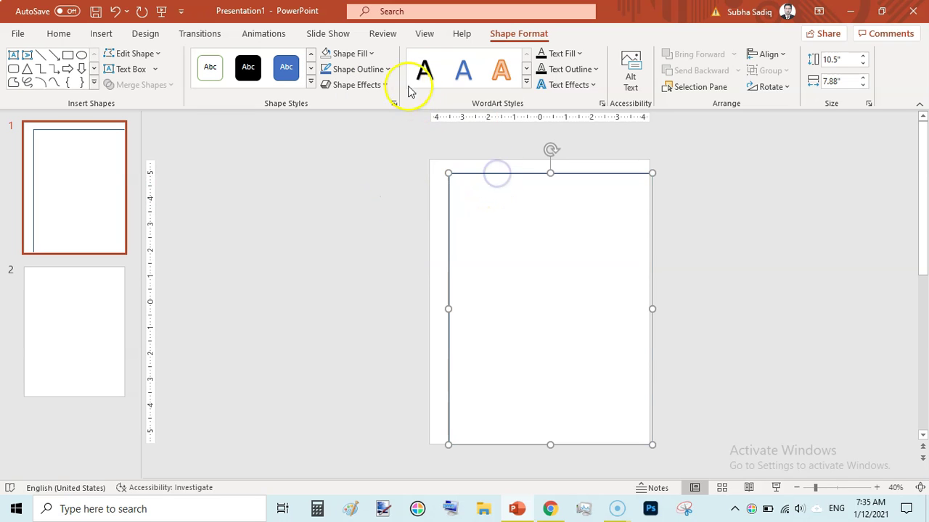
Set the outline colour of the rectangle on slide 1 to black and deselect it
left_click(388, 70)
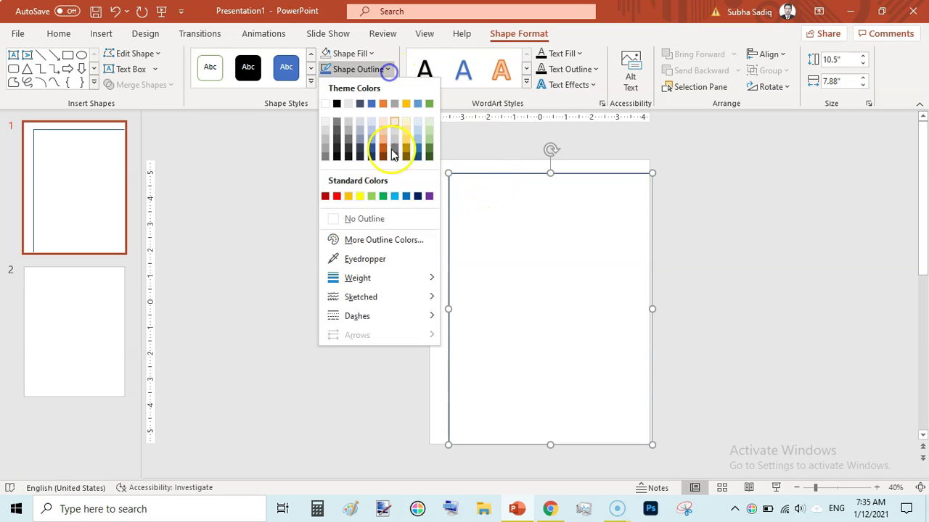
left_click(337, 104)
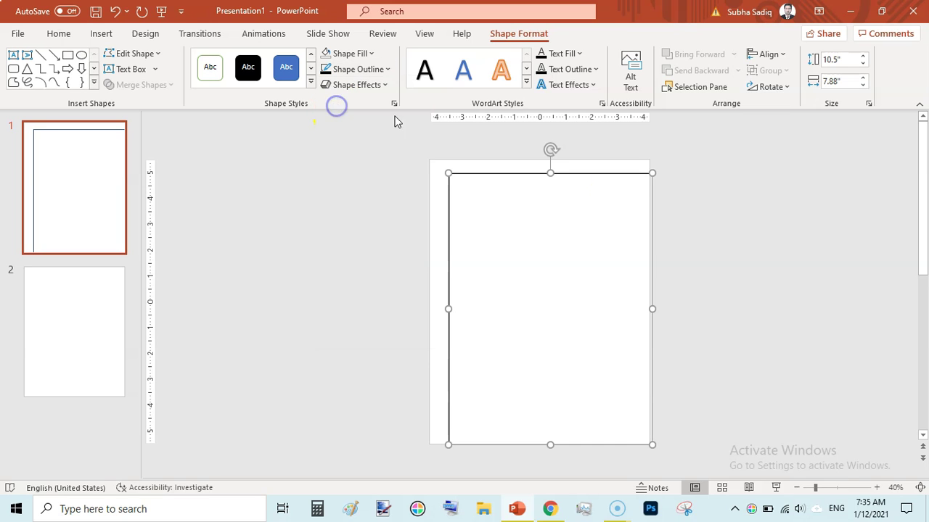
left_click(690, 218)
Delete the blank slide 2, leaving only the slide with the margin rectangle
left_click(100, 344)
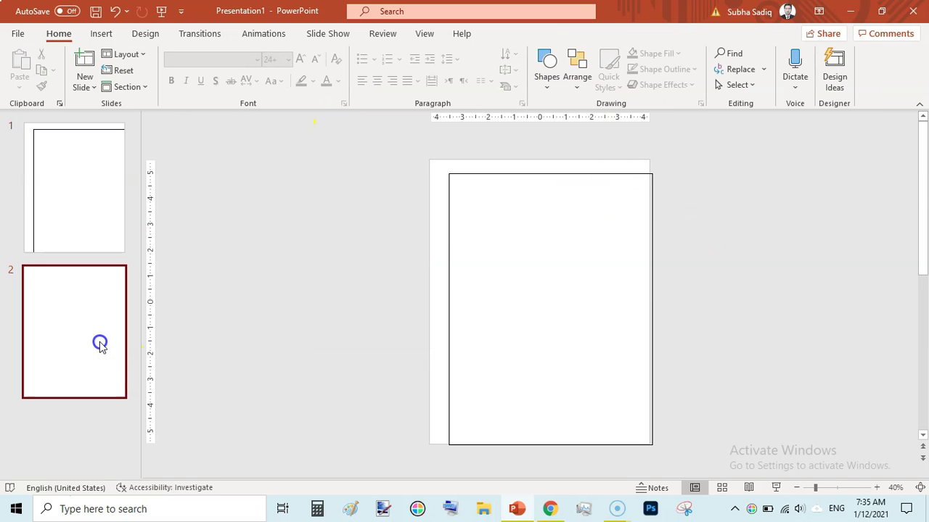
key("Delete")
left_click(549, 132)
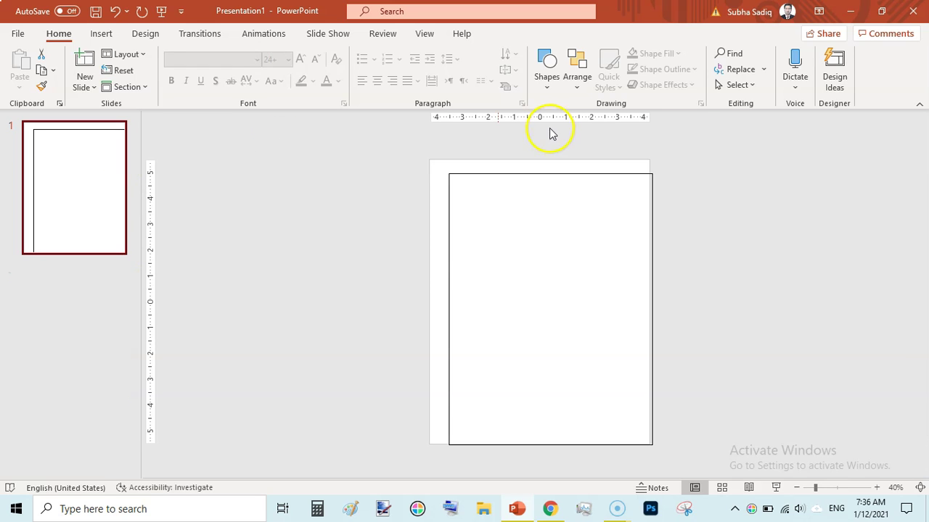
Open the Size and Position settings of the margin rectangle on slide 1
left_click(552, 174)
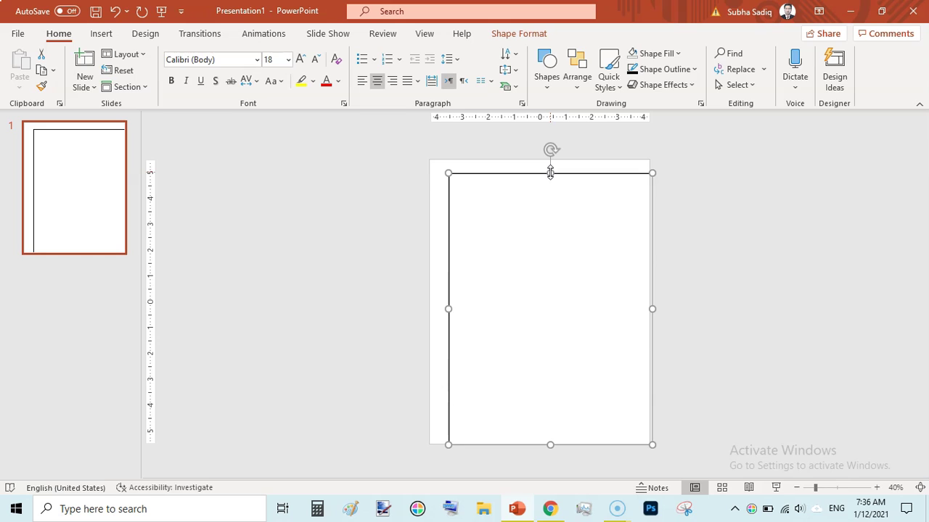
right_click(604, 172)
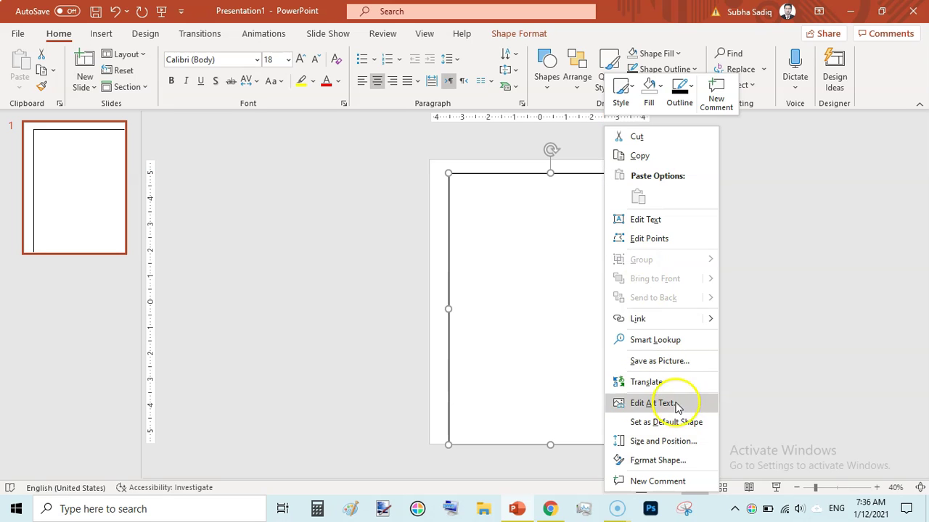
left_click(670, 442)
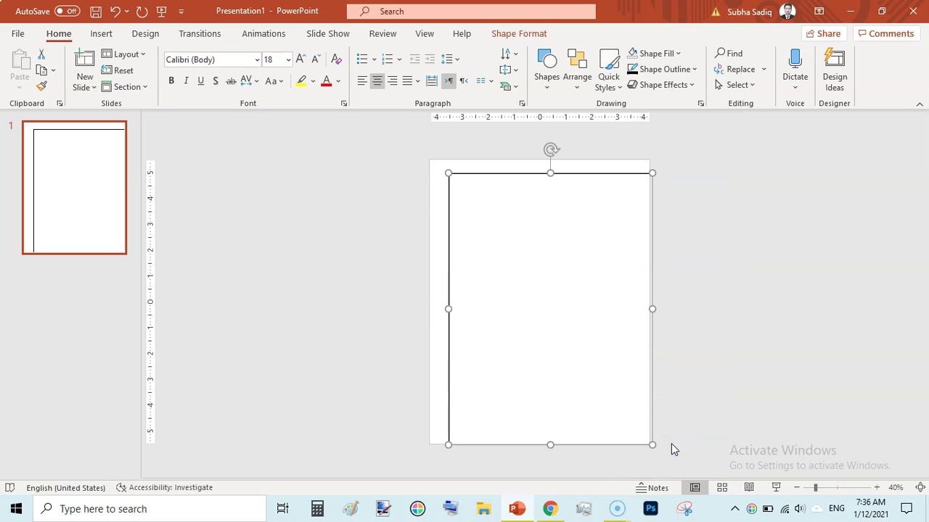